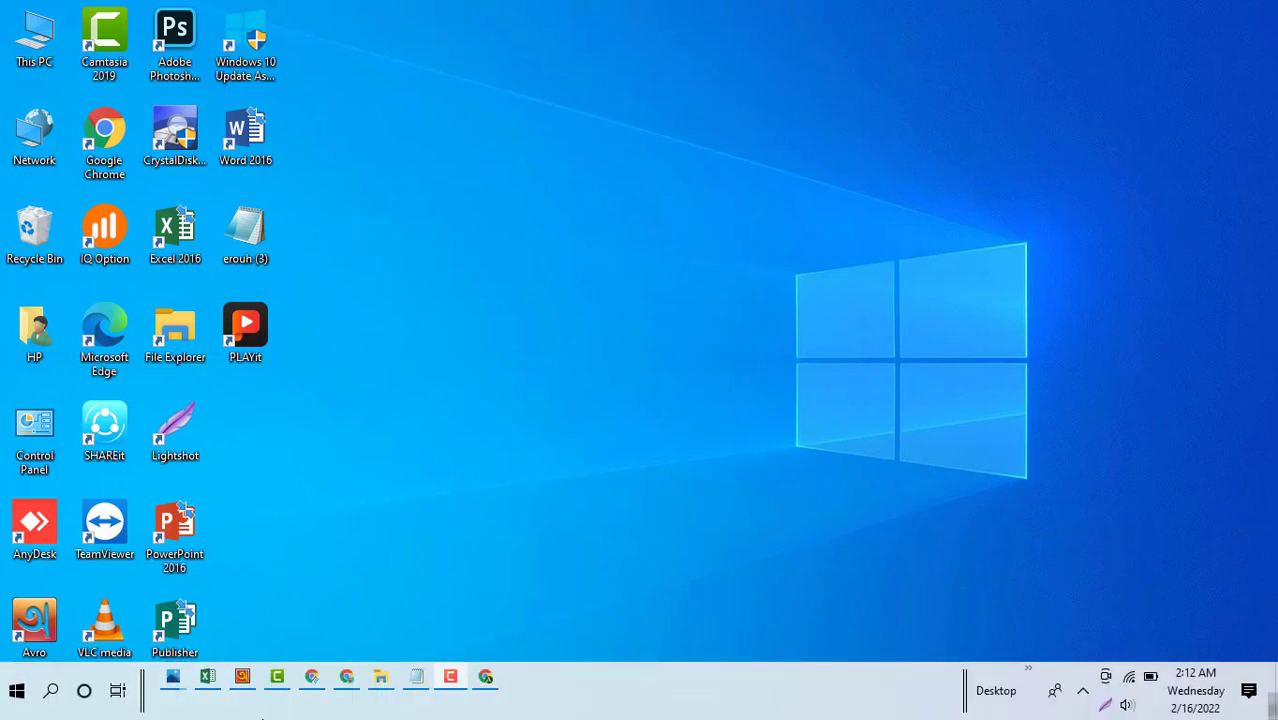
# - Launch Google Chrome from the taskbar to a new tab
pyautogui.click(484, 680)
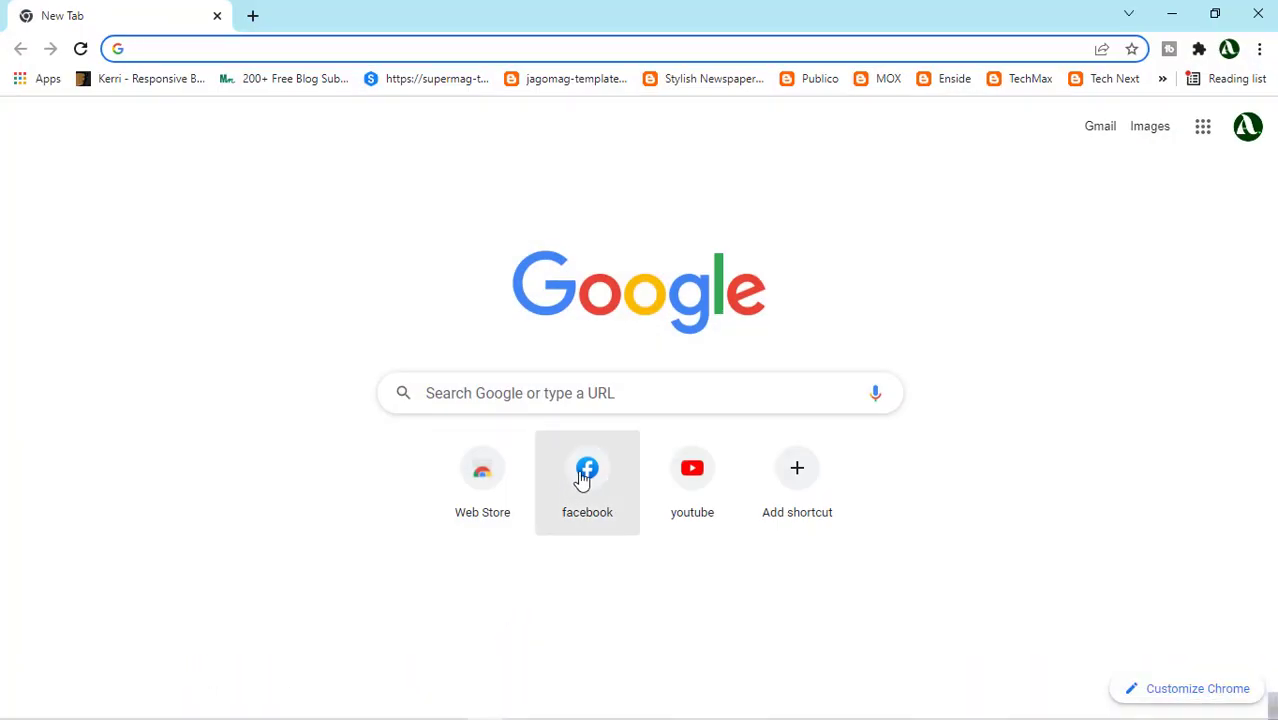
# - Go to Facebook and bring up Help & Support from the account menu
pyautogui.click(605, 502)
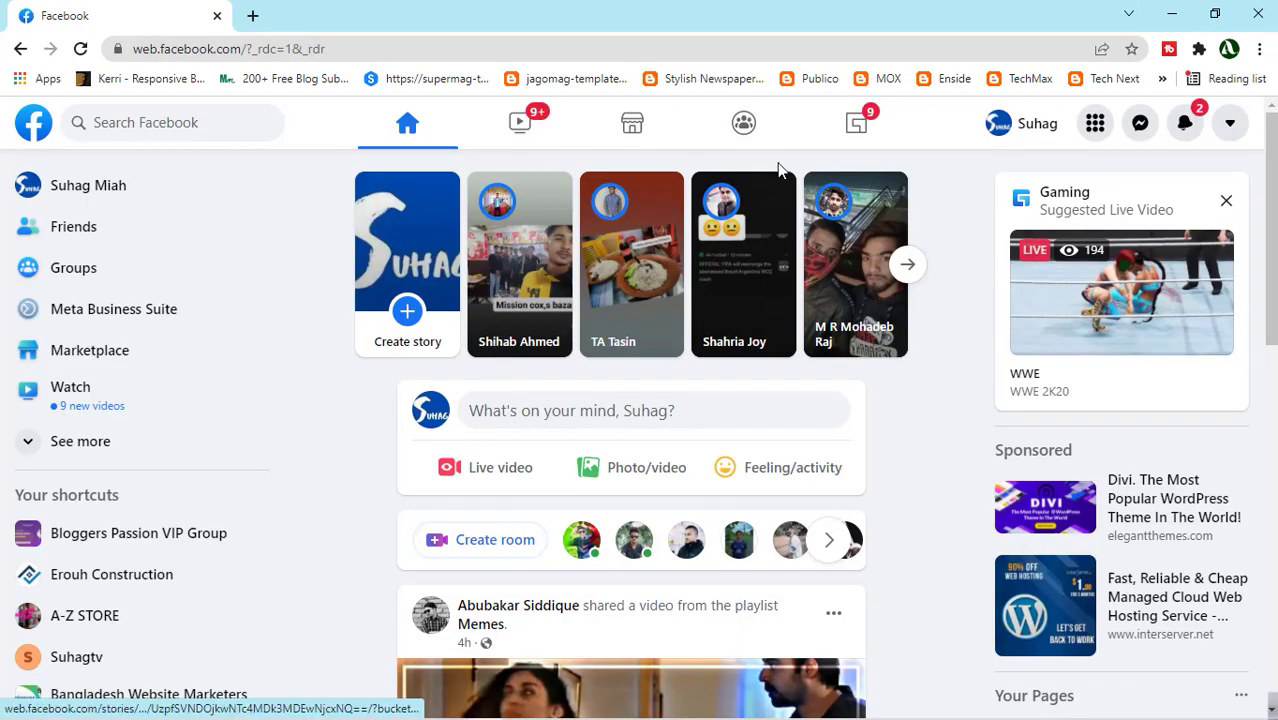
pyautogui.click(1232, 124)
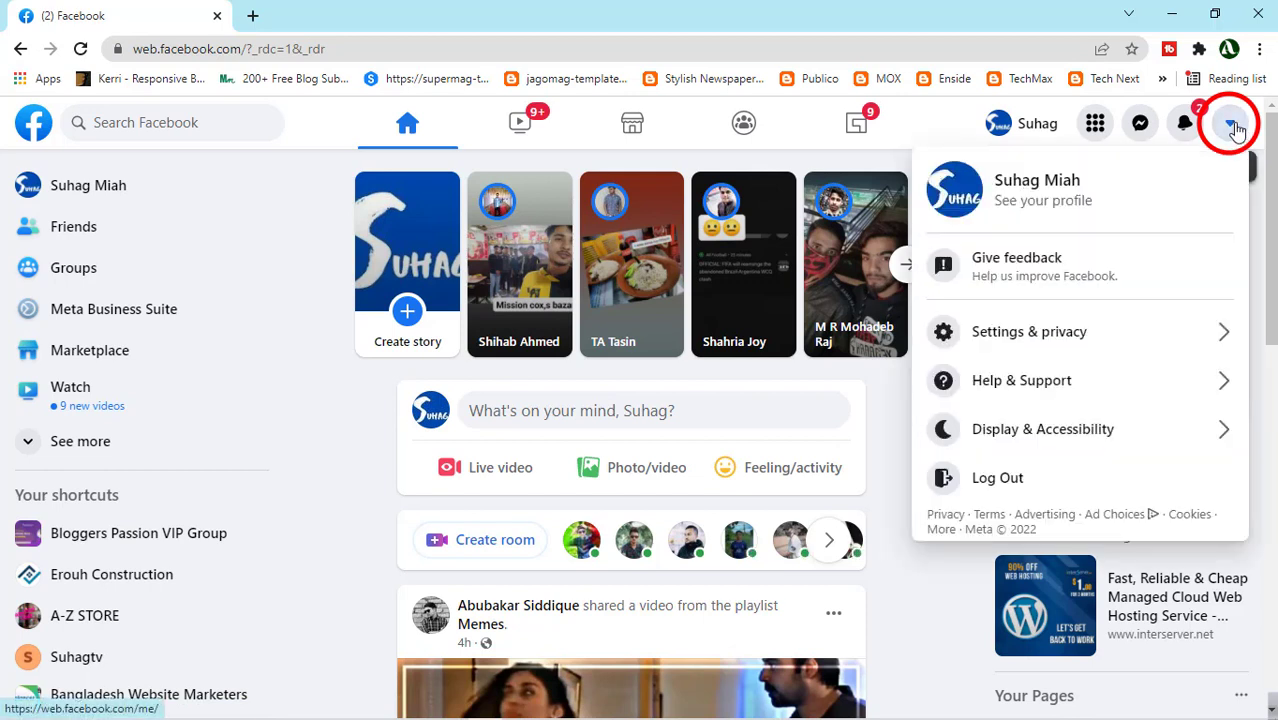
pyautogui.click(1076, 390)
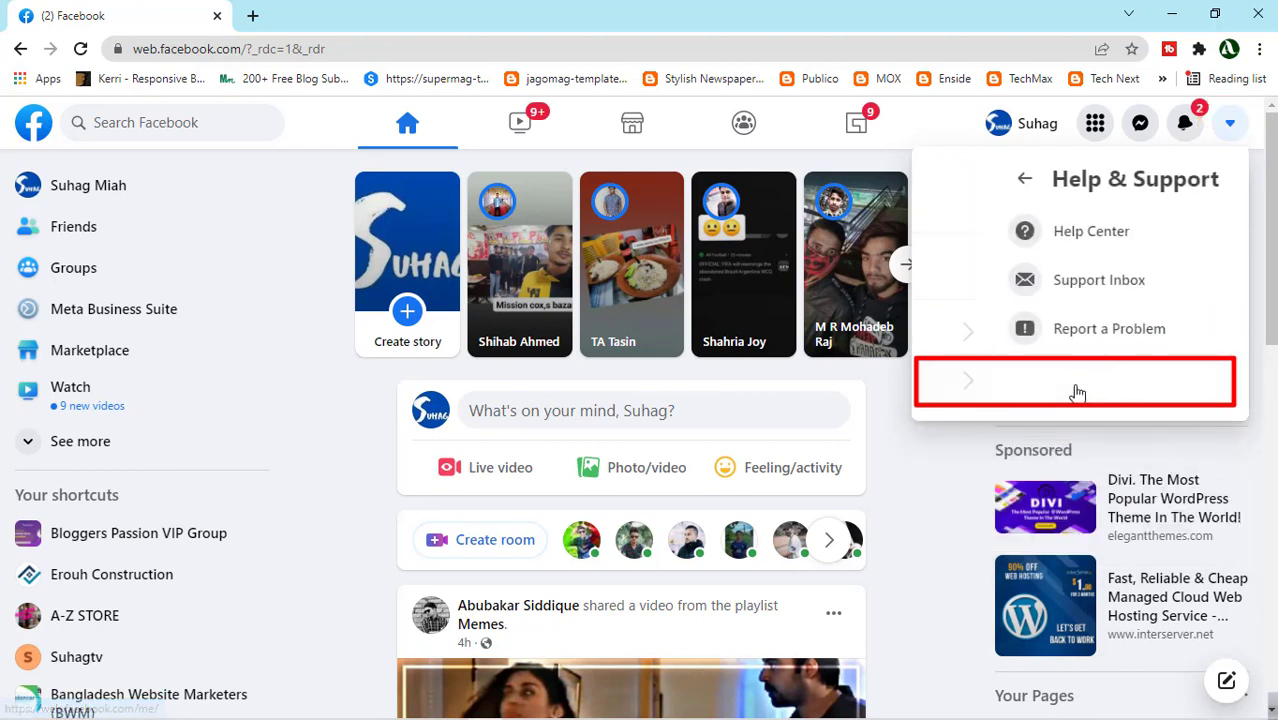
# - Search the Help Center for 'verify your page or profile'
pyautogui.click(1050, 232)
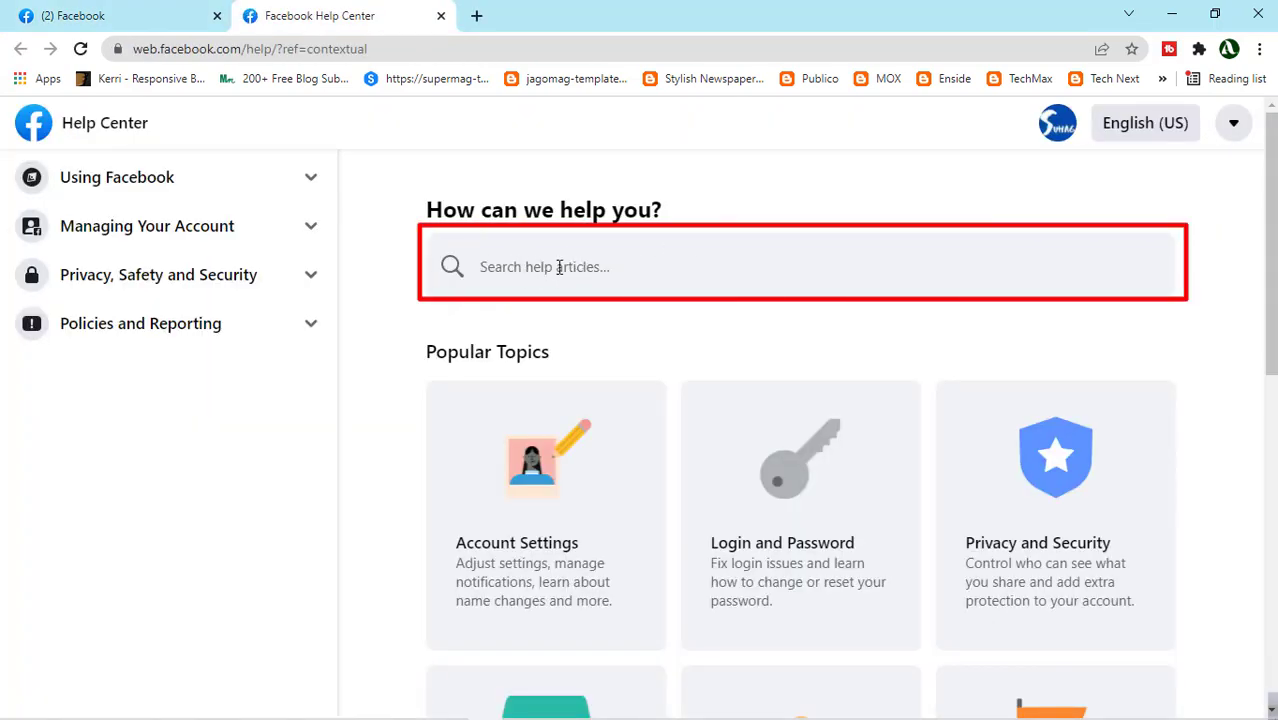
pyautogui.rightClick(566, 268)
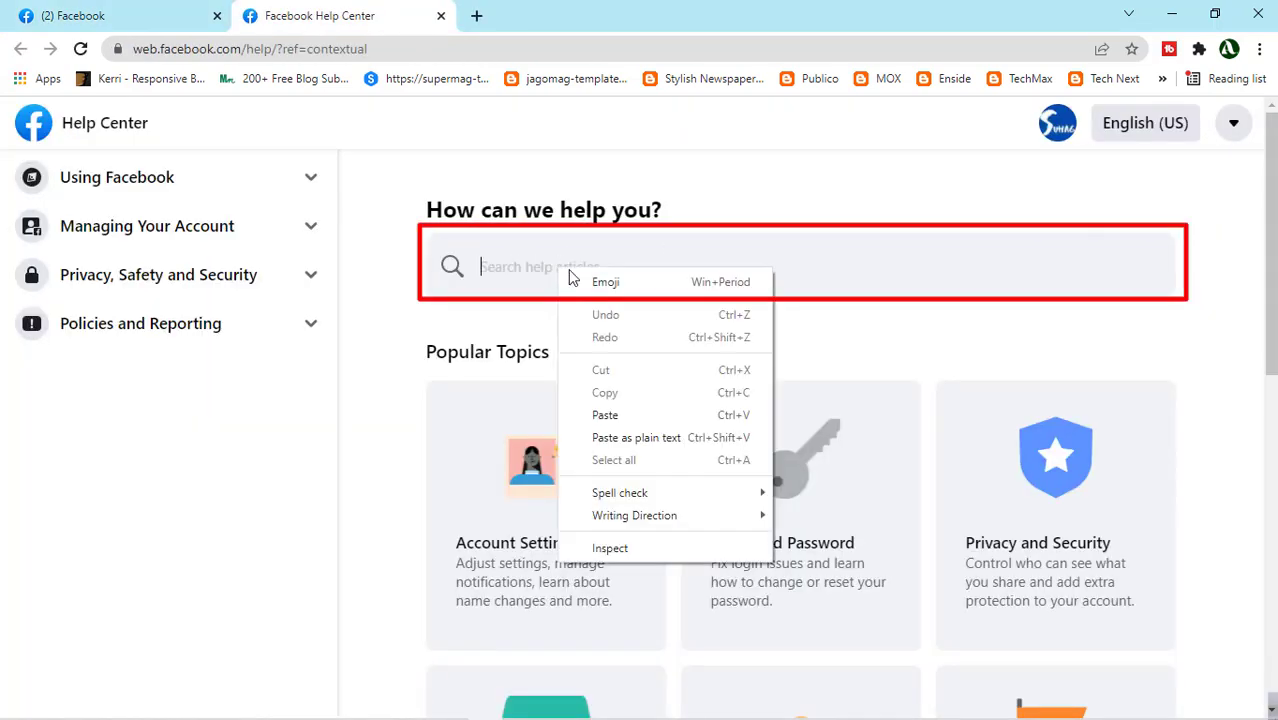
pyautogui.click(627, 411)
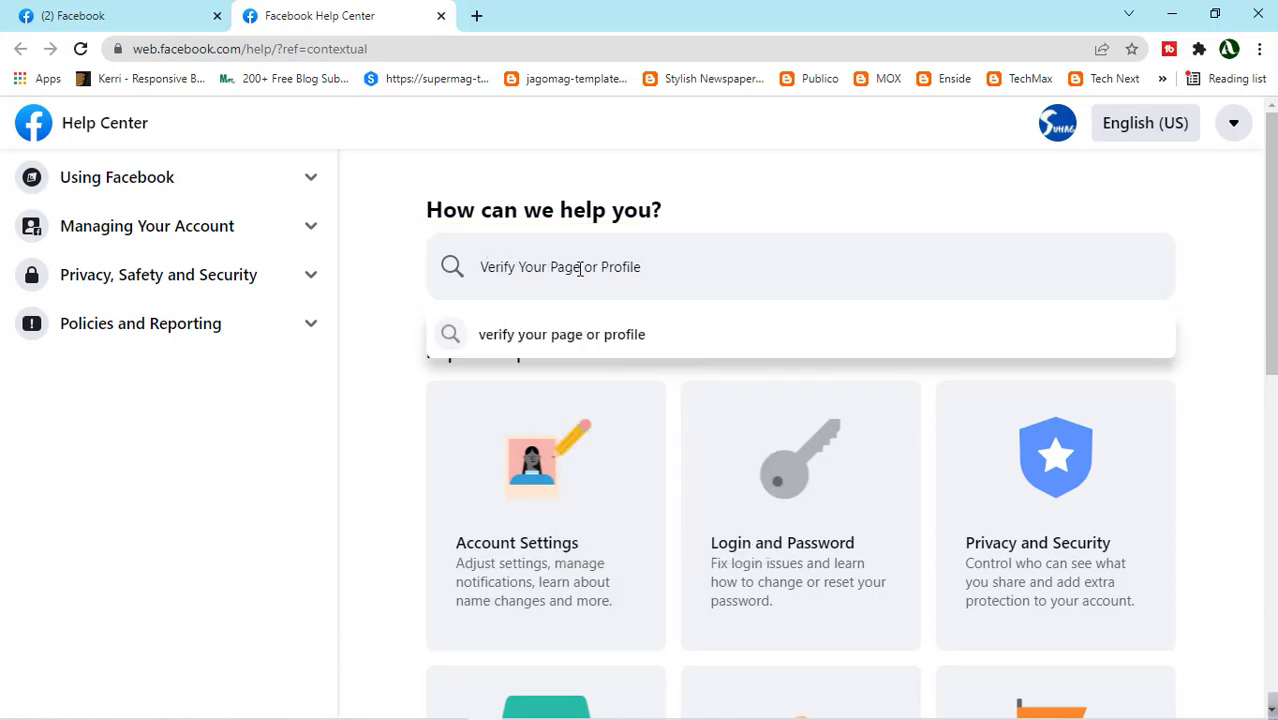
pyautogui.click(634, 340)
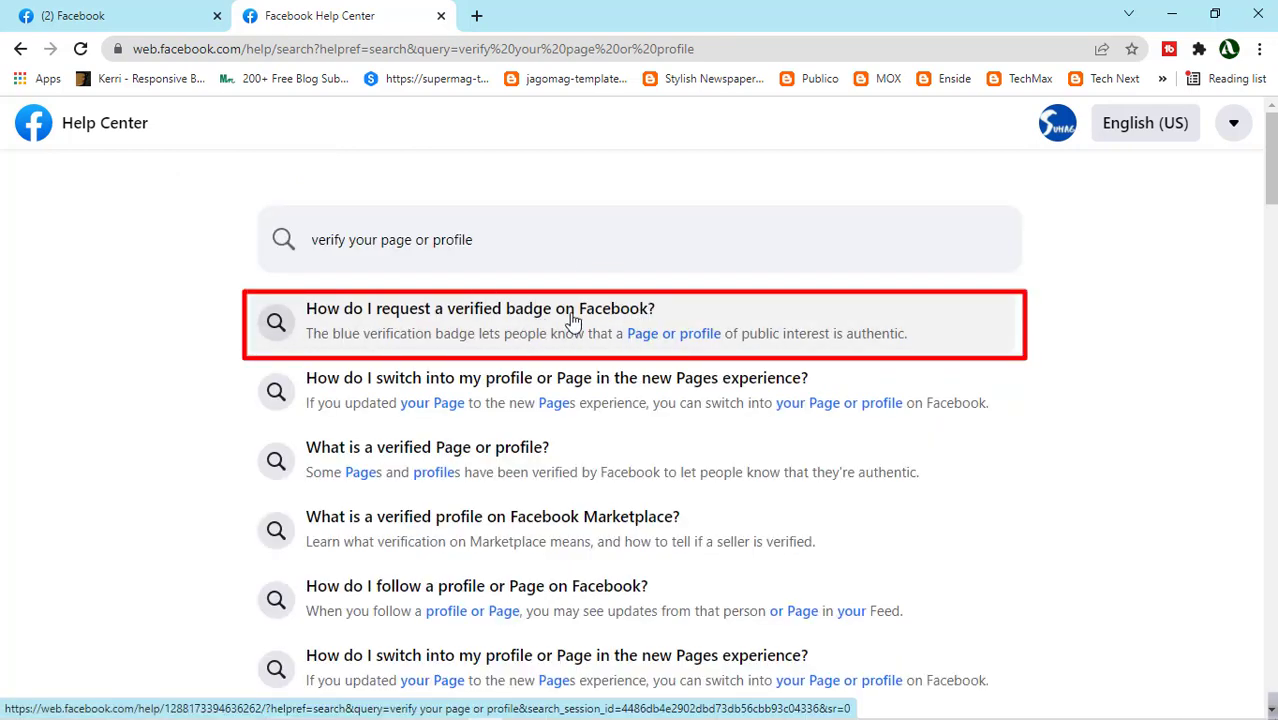
# - Open 'How do I request a verified badge on Facebook?' and follow its 'fill out this form' link
pyautogui.click(570, 317)
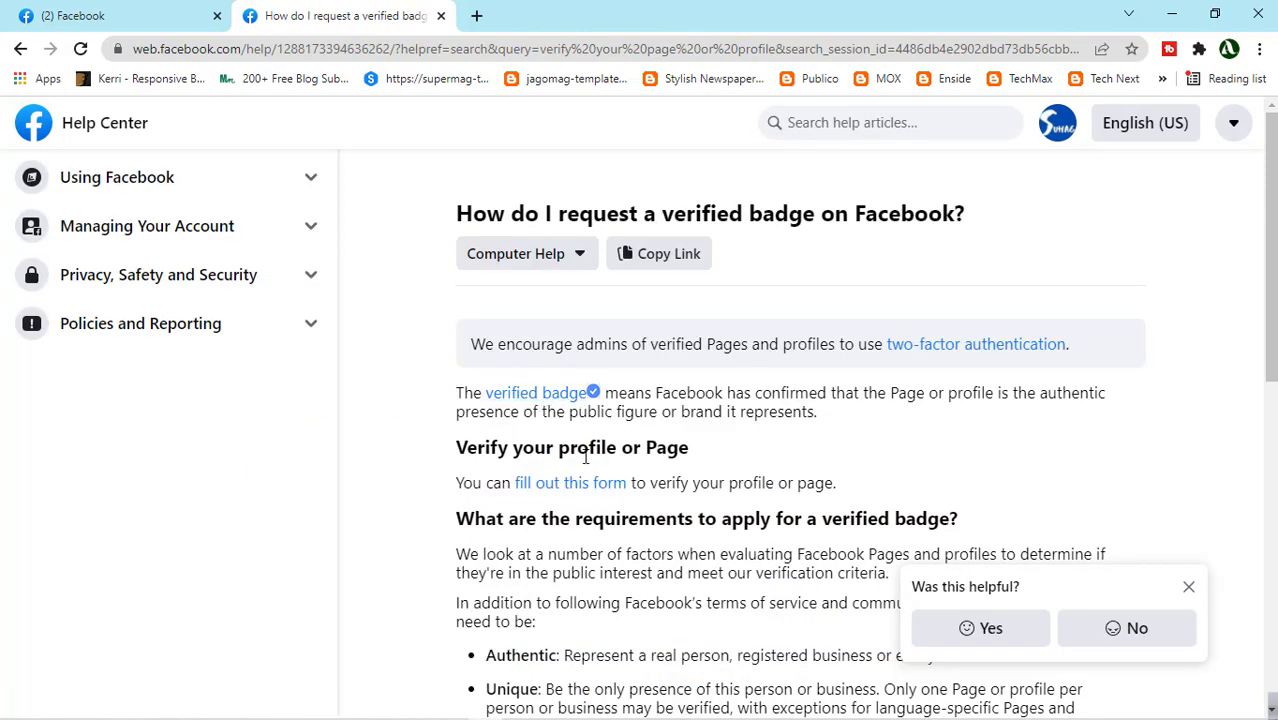
pyautogui.scroll(-2, 585, 460)
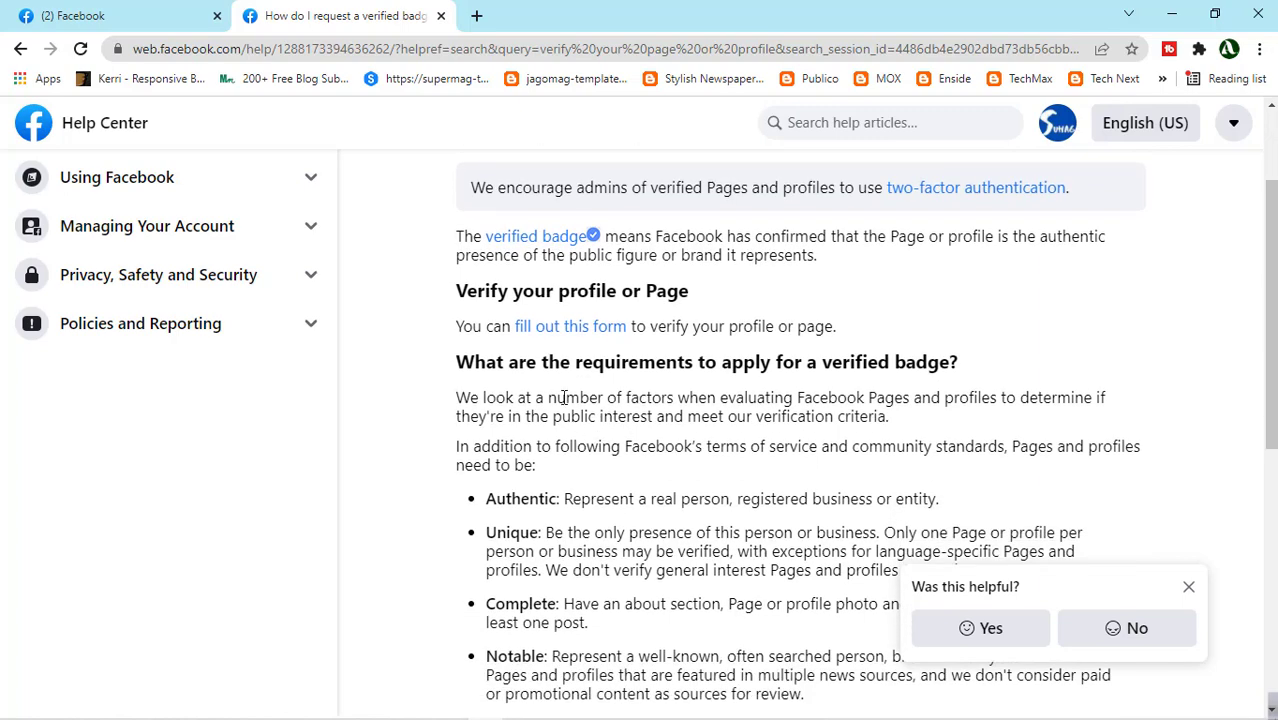
pyautogui.click(577, 333)
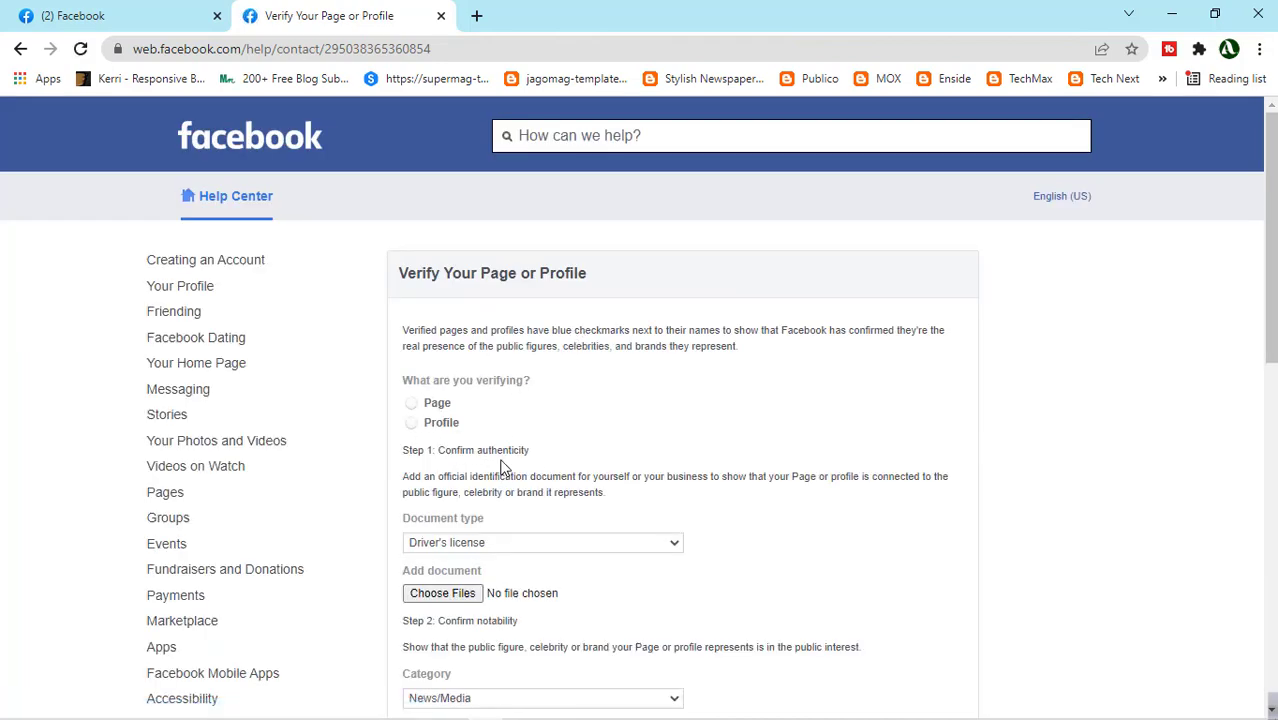
# - Choose Profile under 'What are you verifying?' and focus the Profile link field
pyautogui.click(415, 405)
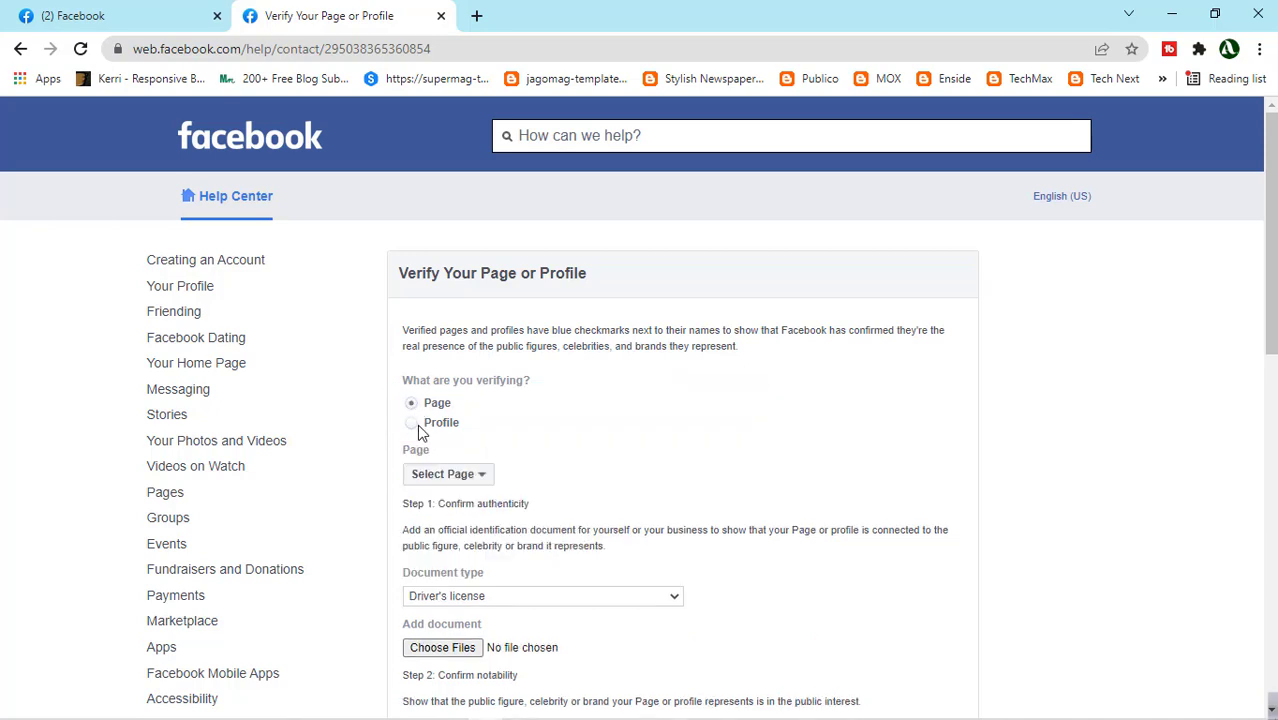
pyautogui.click(415, 423)
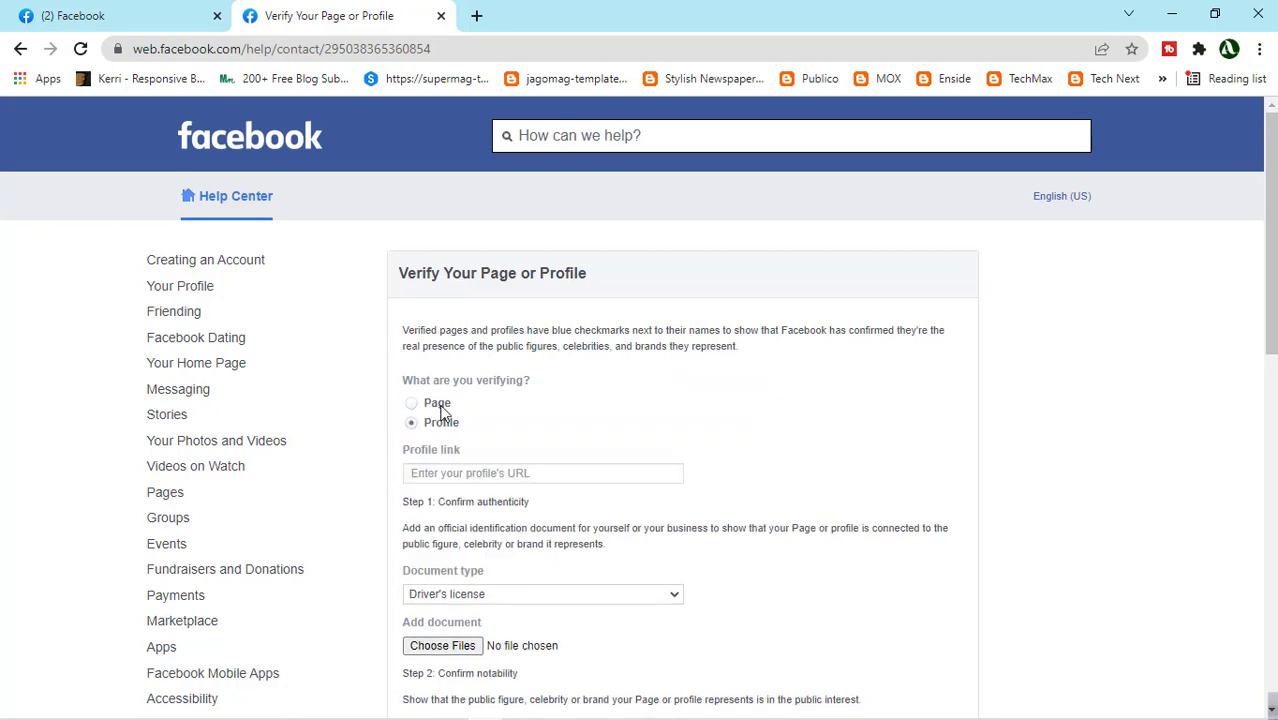
pyautogui.click(495, 475)
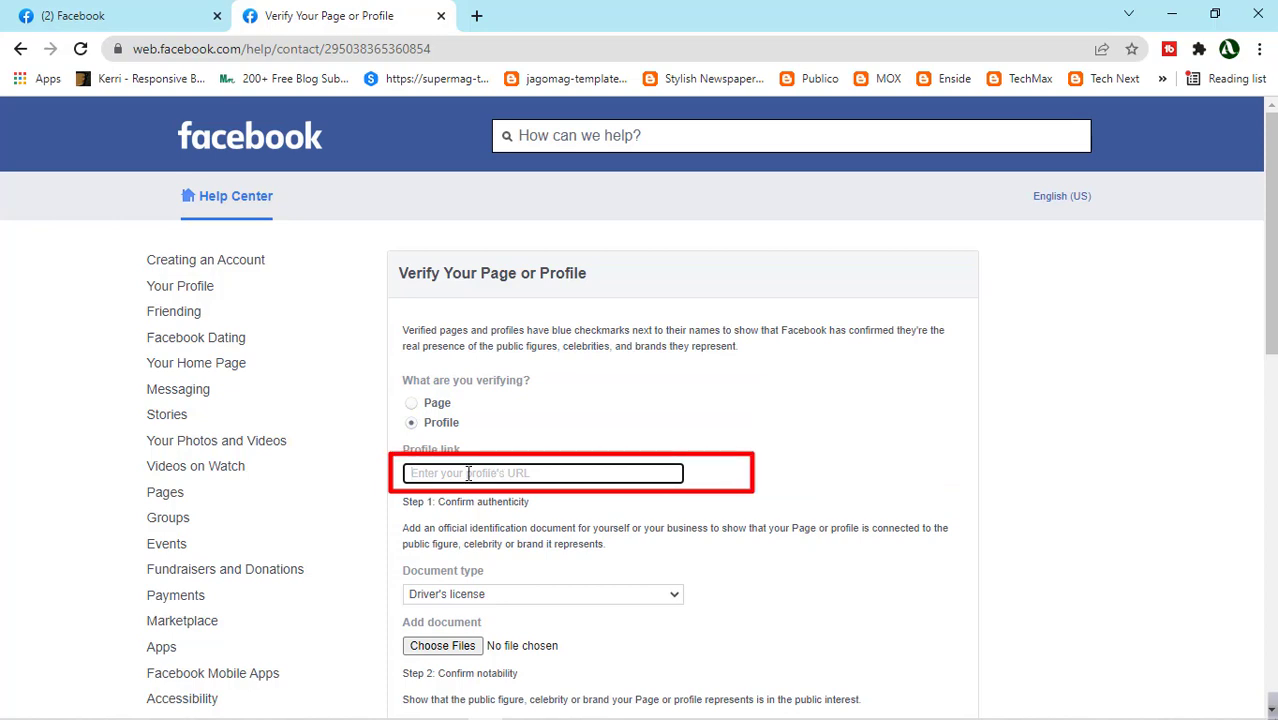
# - Copy your own Facebook profile page's URL from the address bar
pyautogui.click(130, 16)
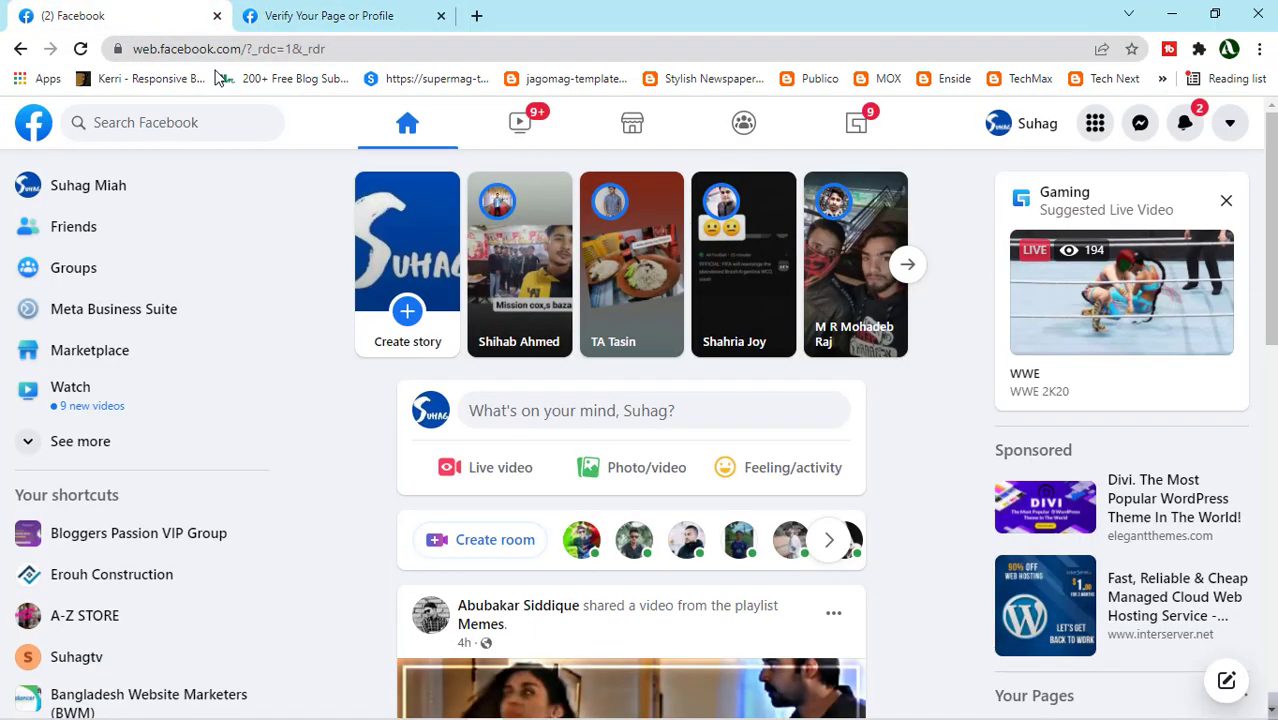
pyautogui.click(1018, 130)
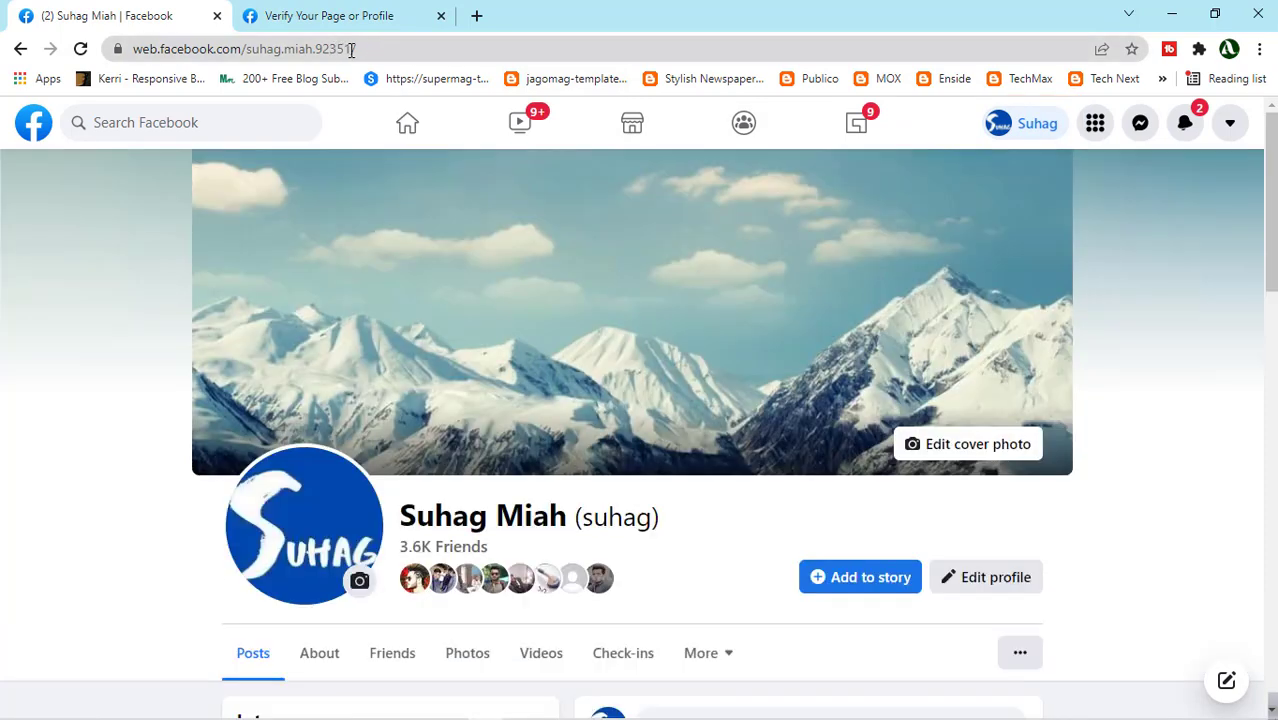
pyautogui.click(355, 48)
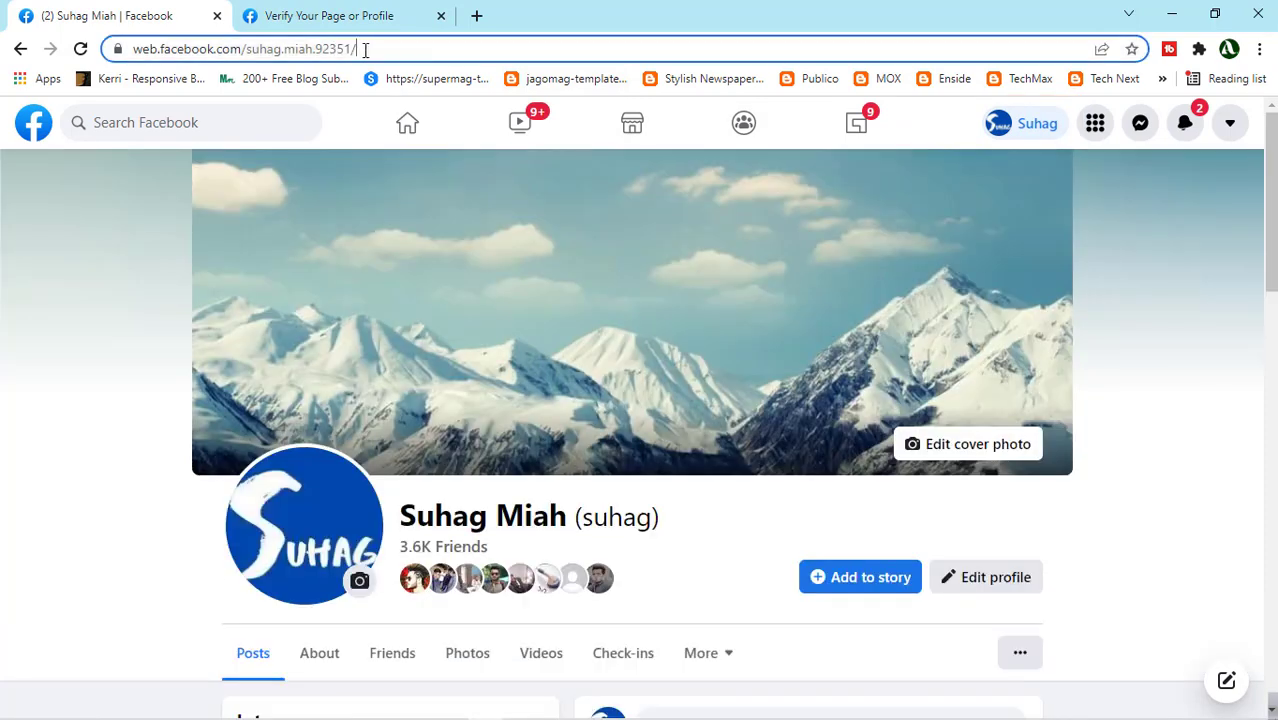
pyautogui.rightClick(171, 49)
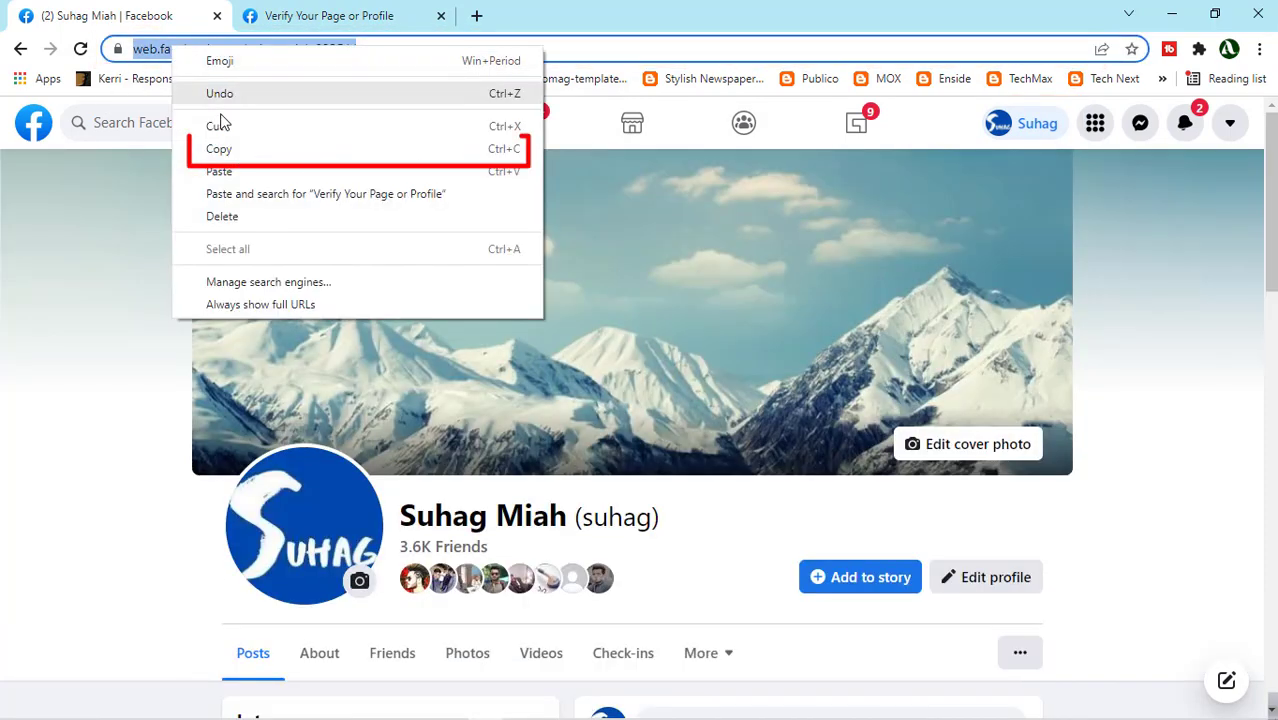
pyautogui.click(219, 149)
# - Paste the profile URL into the form's Profile link field
pyautogui.click(292, 12)
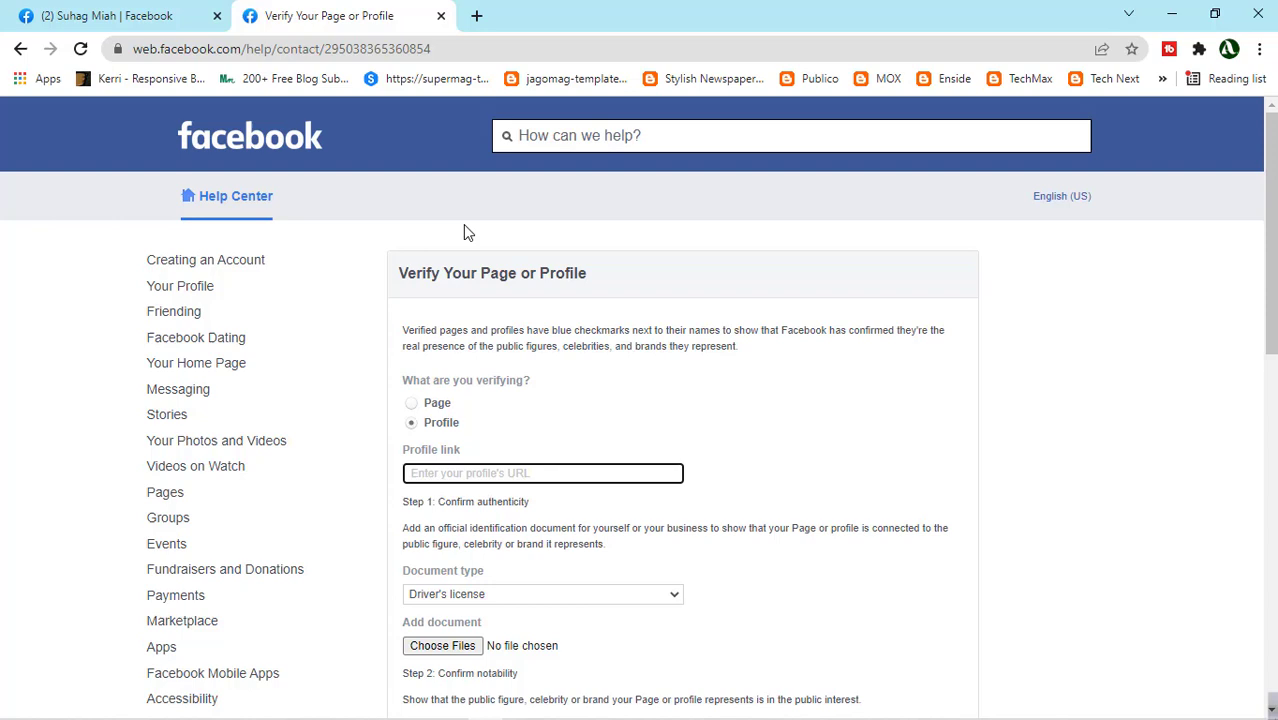
pyautogui.rightClick(537, 472)
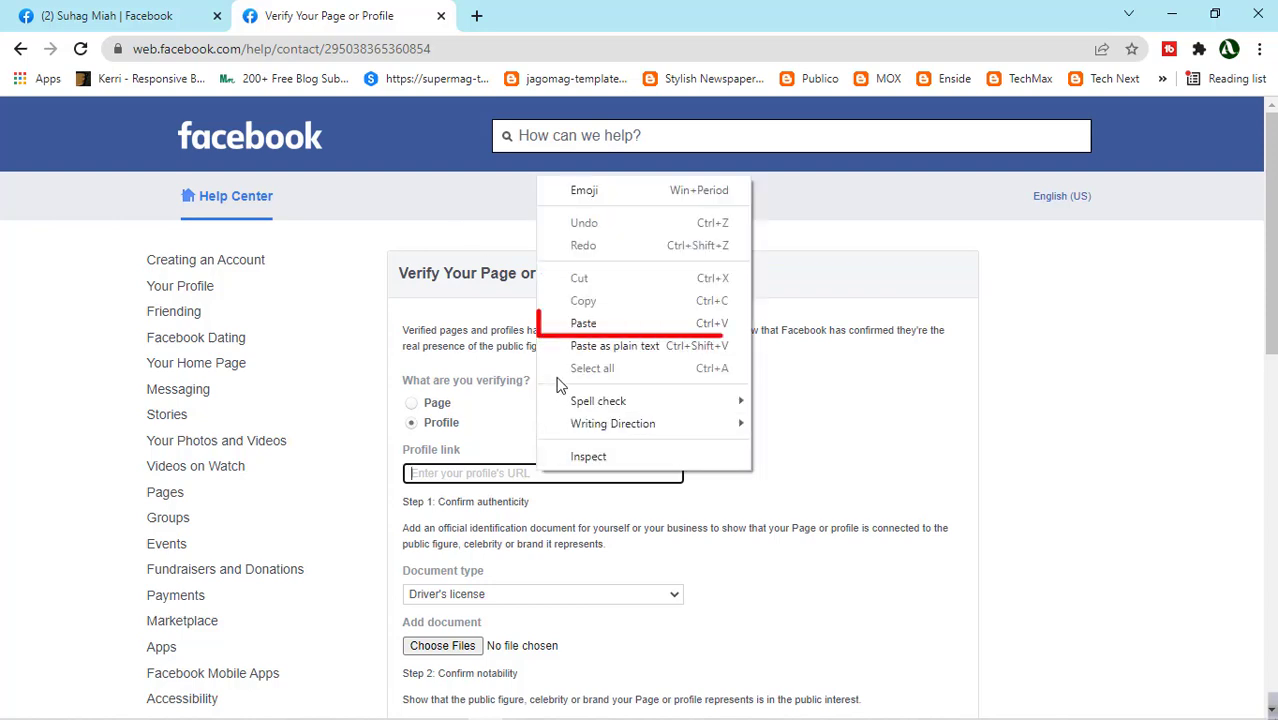
pyautogui.click(560, 321)
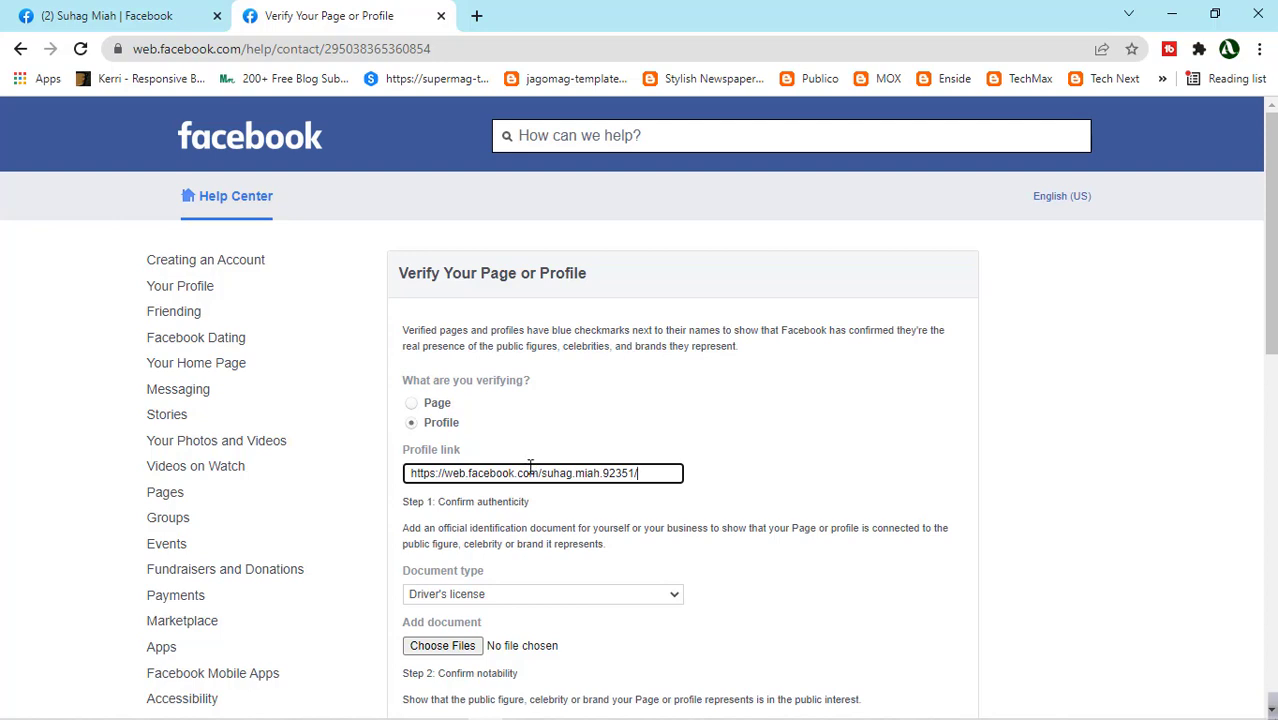
# - Choose National identification card as the document type
pyautogui.scroll(-1, 530, 467)
pyautogui.scroll(-1, 531, 486)
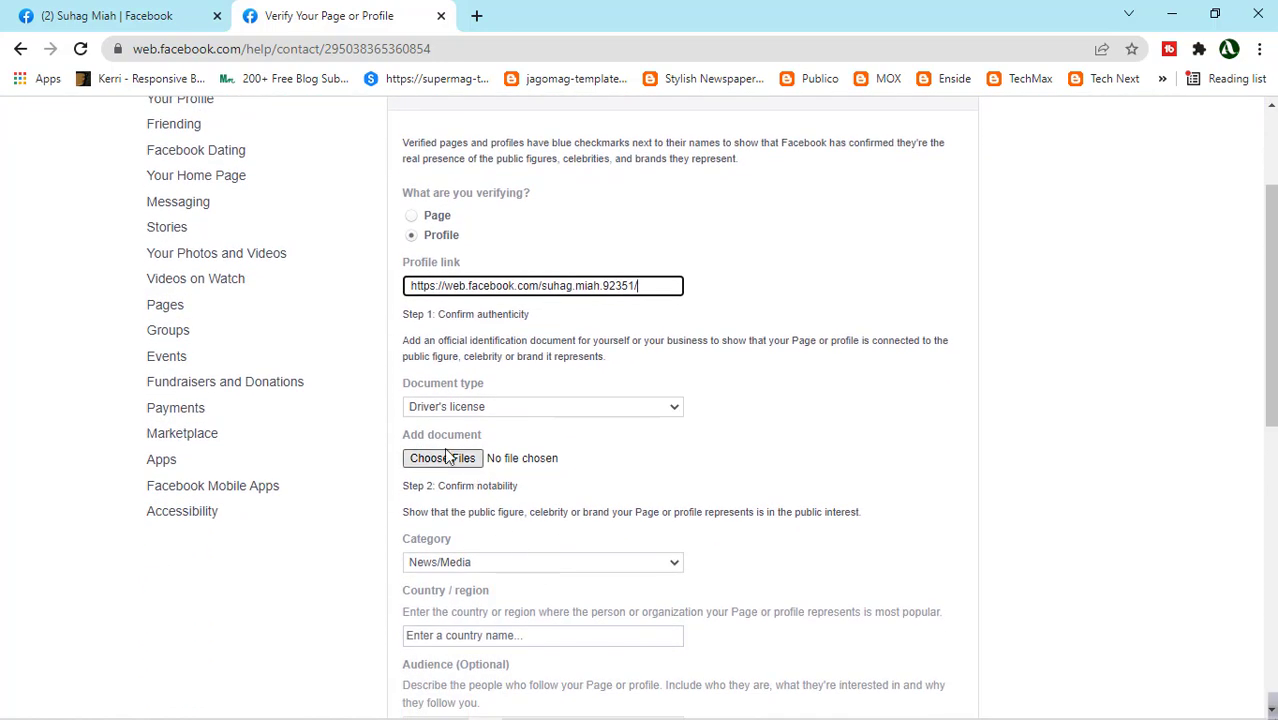
pyautogui.click(676, 411)
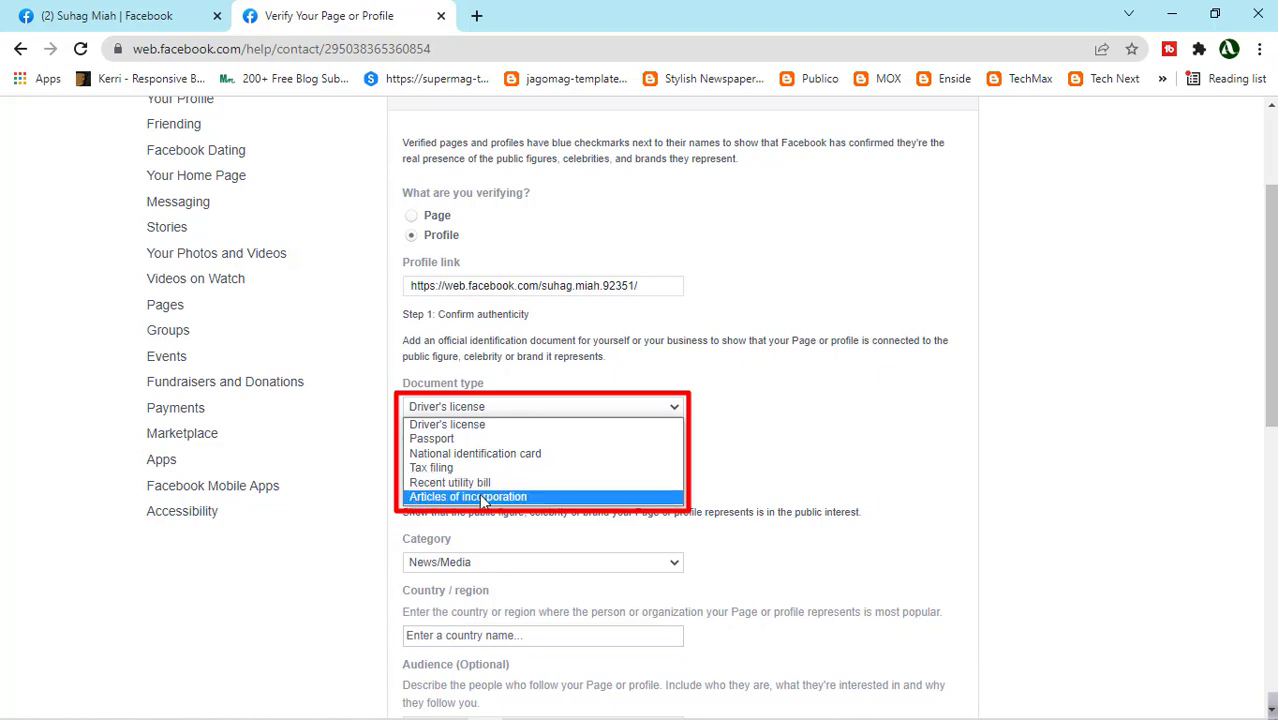
pyautogui.click(439, 455)
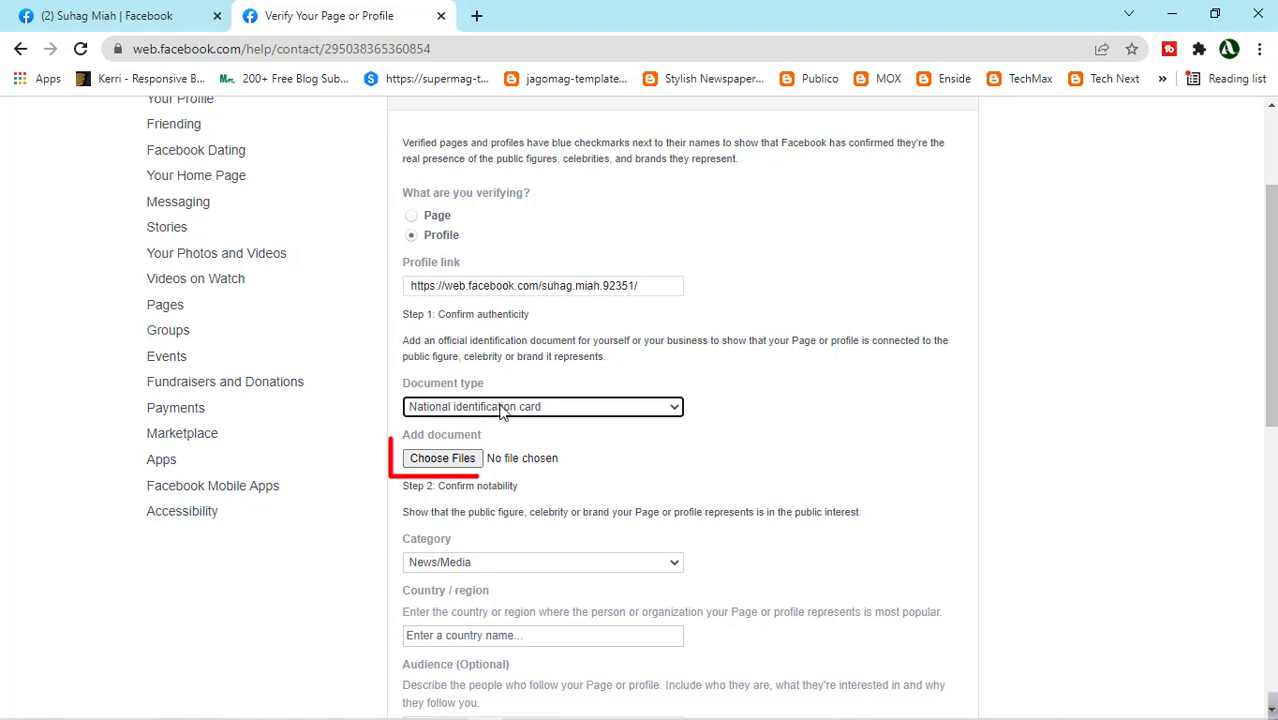
pyautogui.click(449, 460)
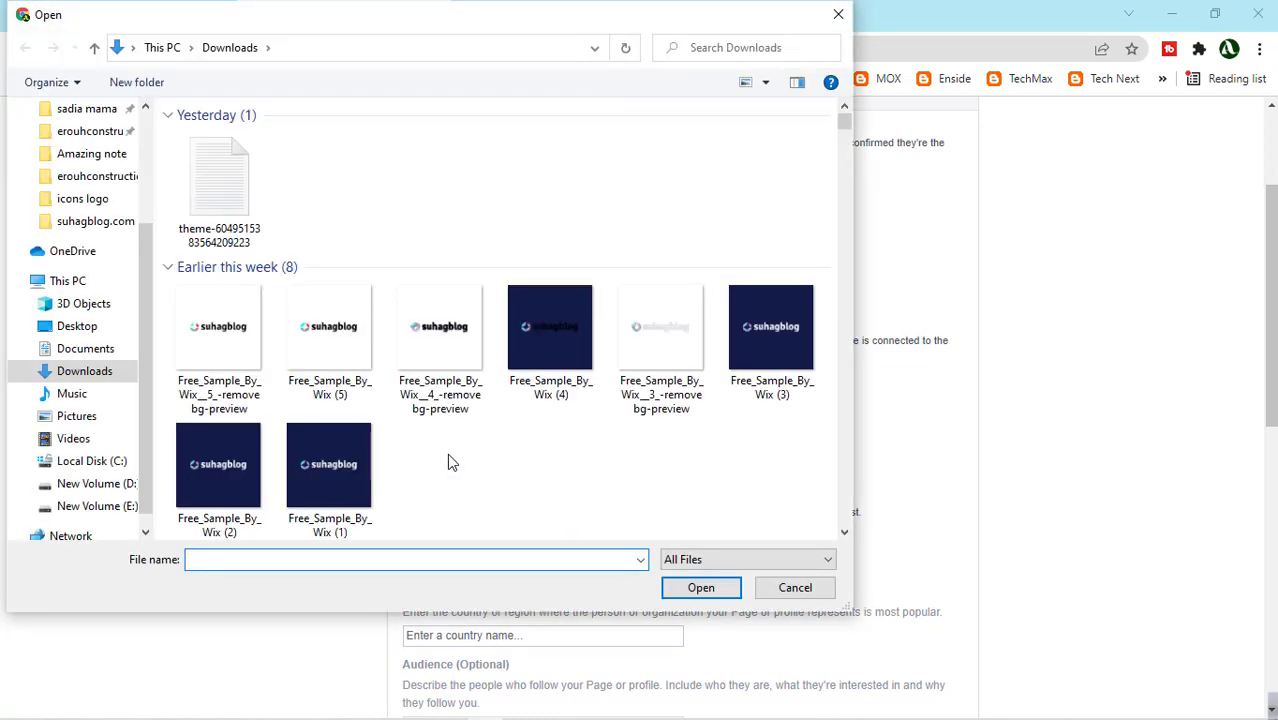
# - Attach the two national ID card PNG images from Downloads
pyautogui.scroll(-3, 447, 462)
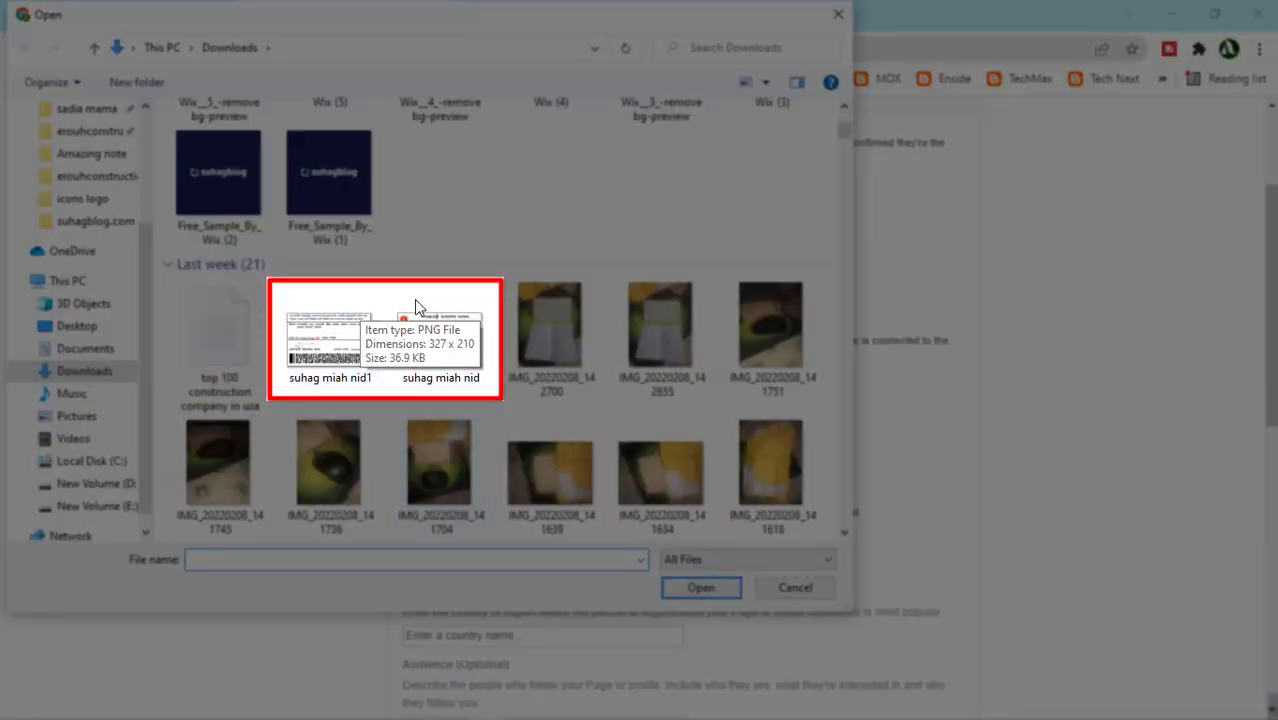
pyautogui.hotkey('ctrl', 'a')
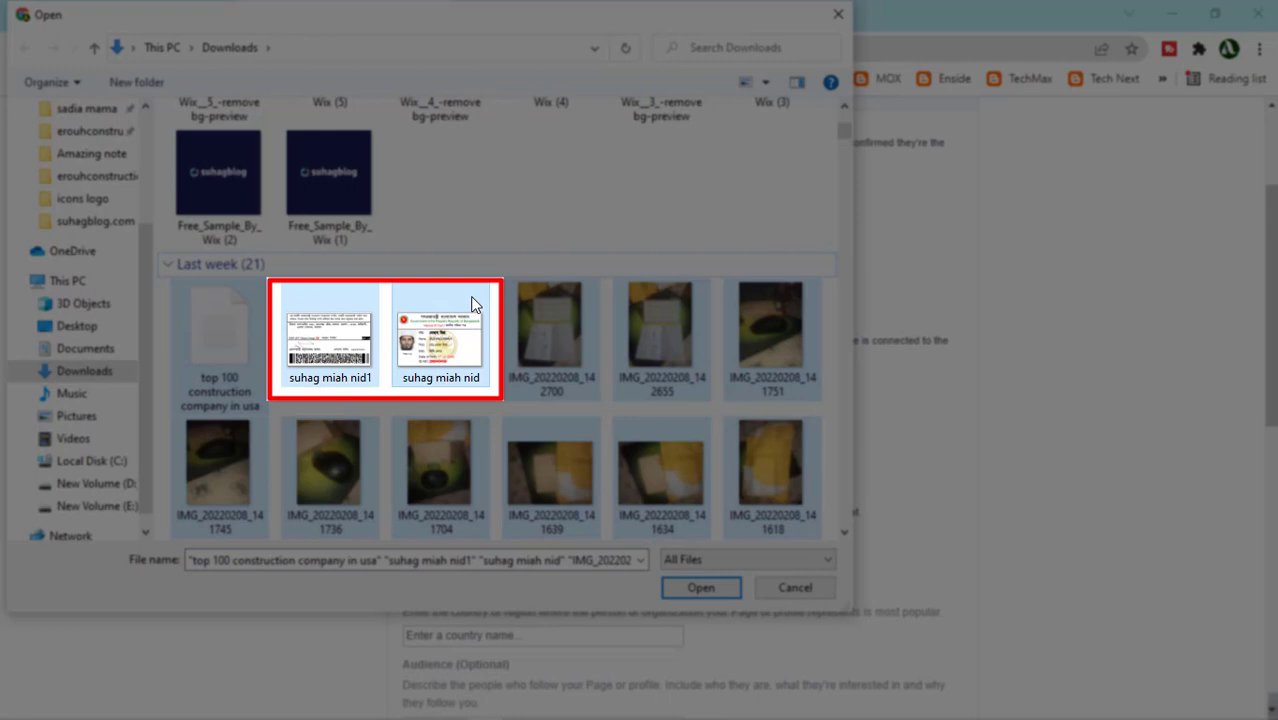
pyautogui.click(486, 251)
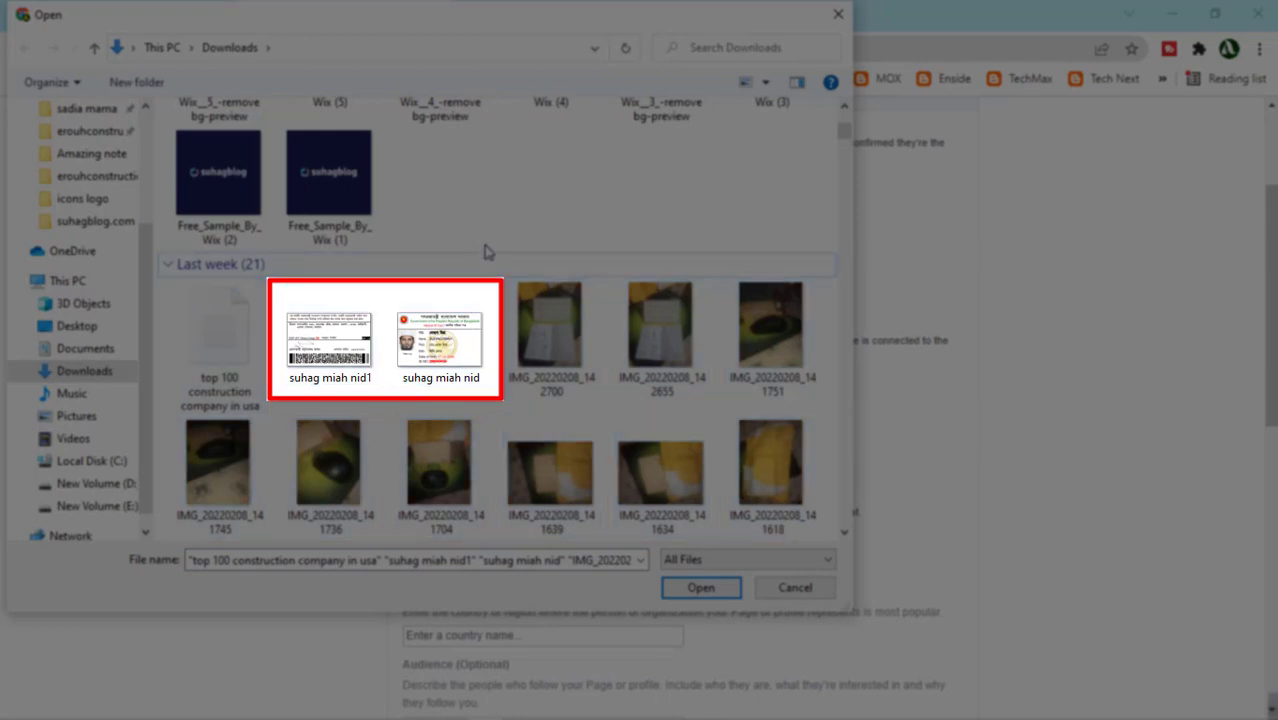
pyautogui.click(490, 309)
pyautogui.keyDown('ctrl'); pyautogui.click(372, 362); pyautogui.keyUp('ctrl')
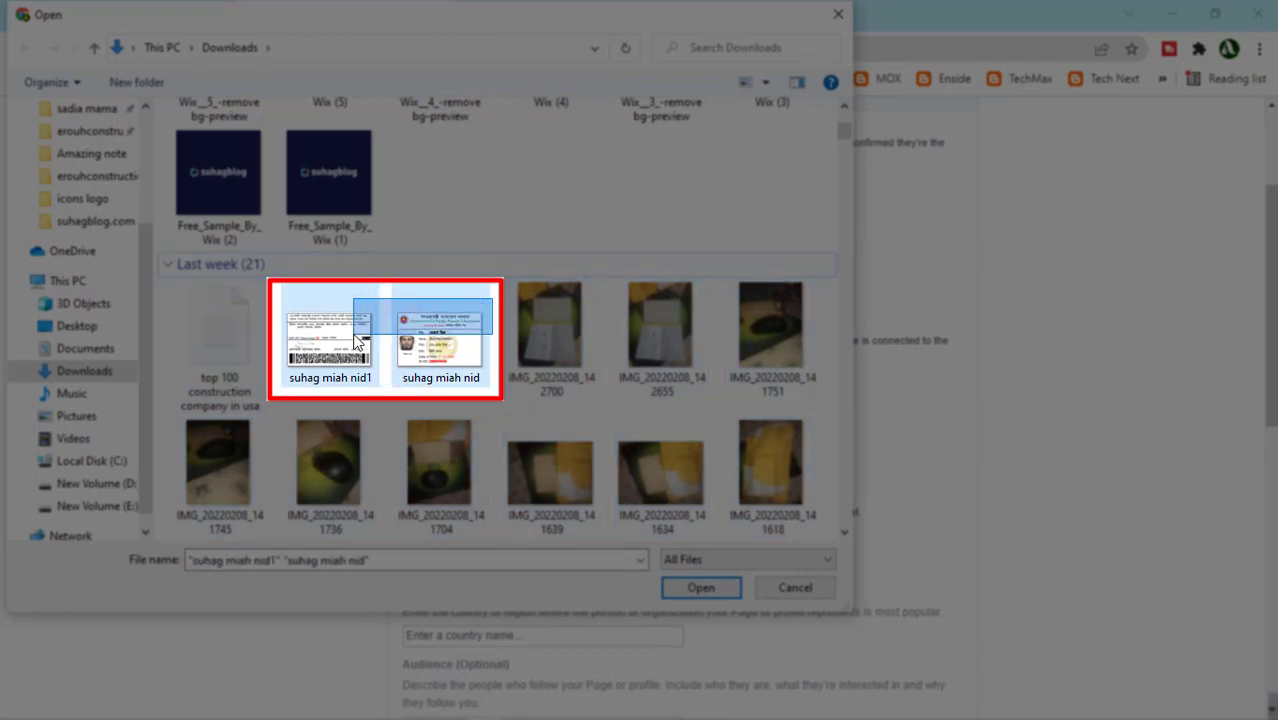
pyautogui.click(702, 588)
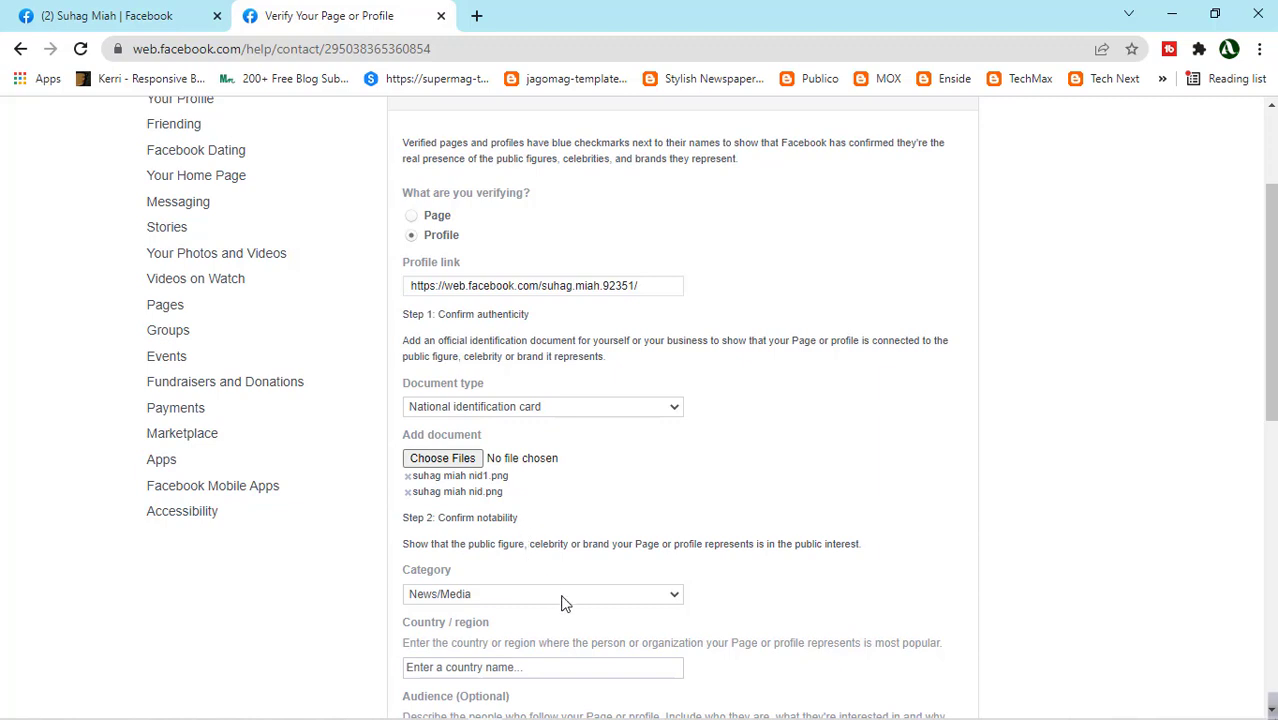
# - Keep News/Media as the category and type 'bang' into Country / region
pyautogui.scroll(-2, 563, 600)
pyautogui.click(651, 437)
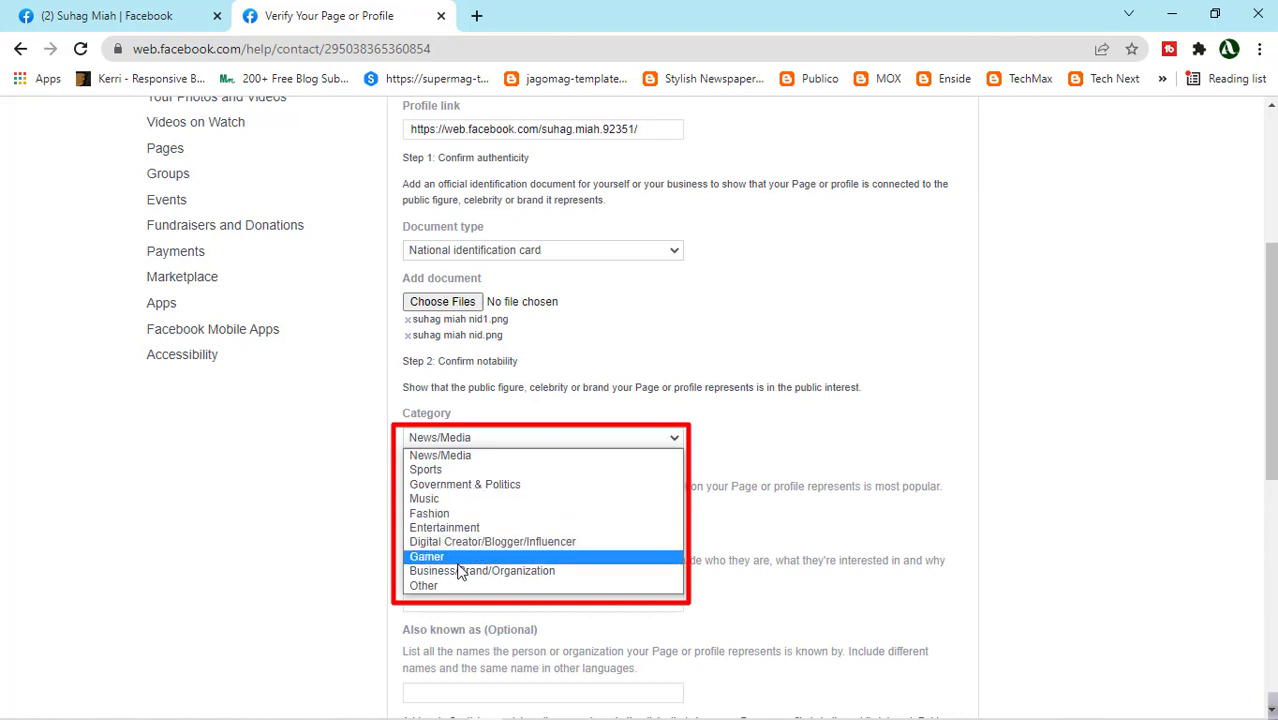
pyautogui.click(436, 458)
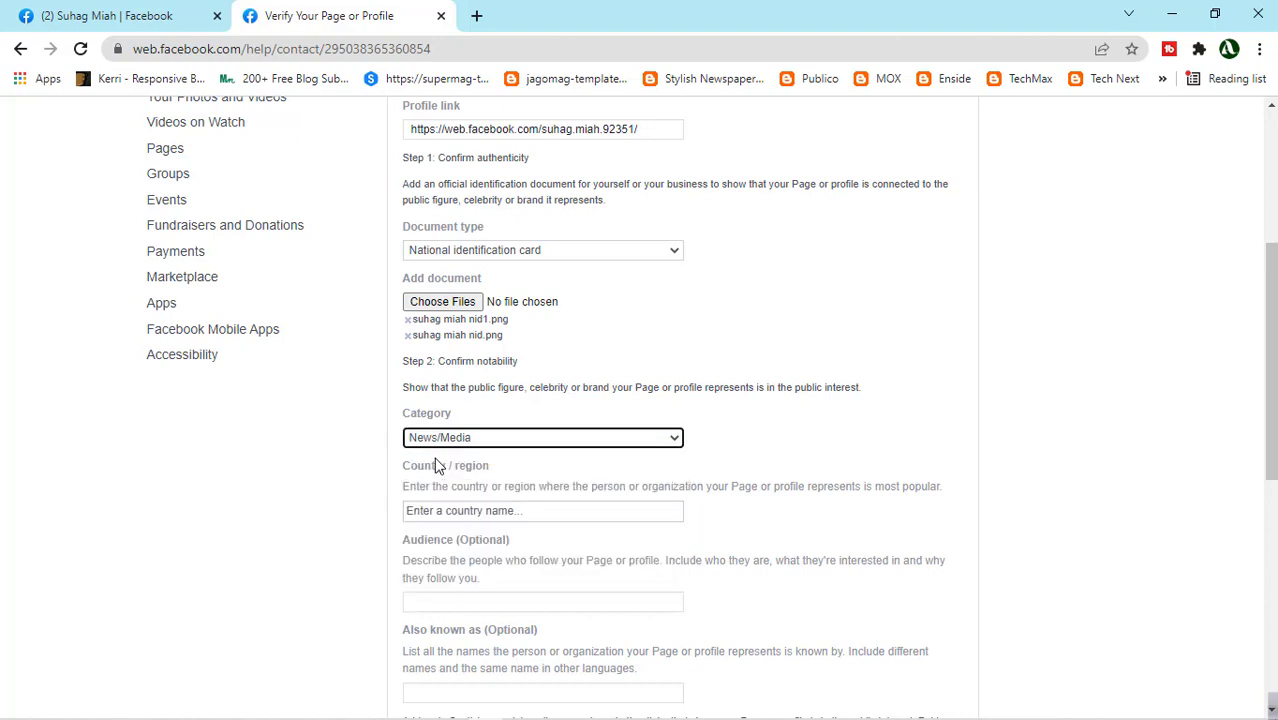
pyautogui.click(537, 512)
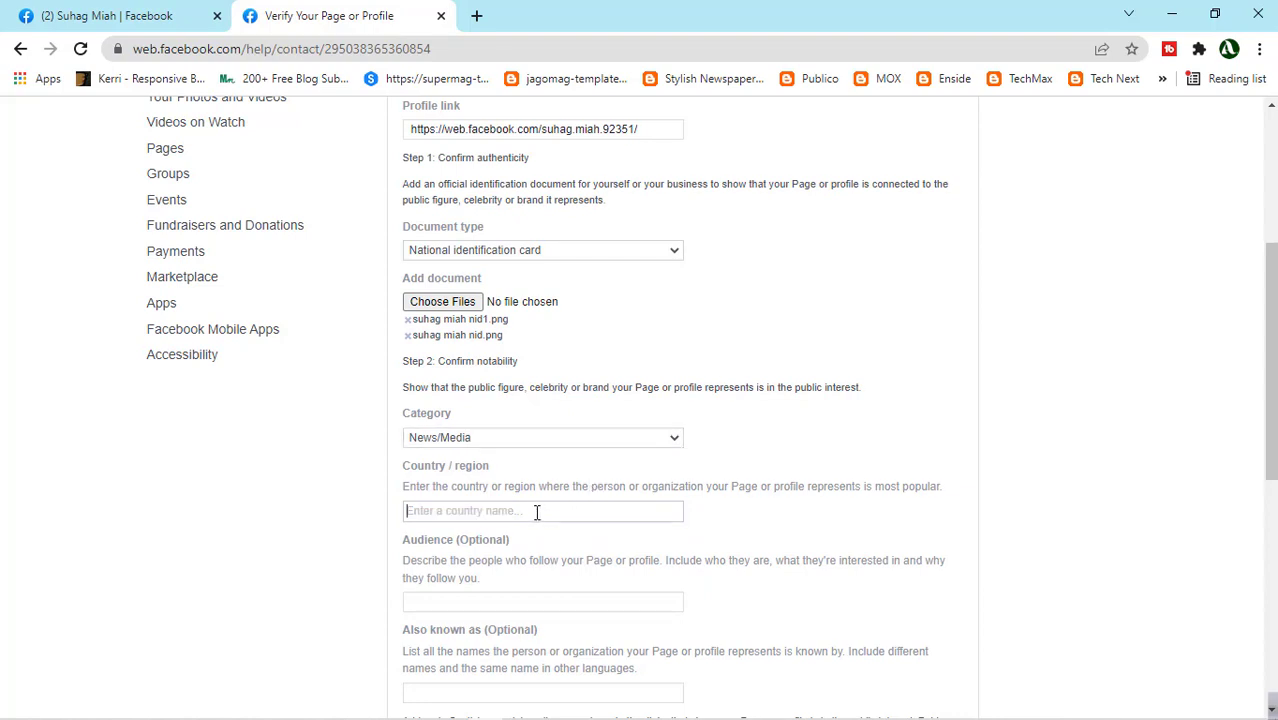
pyautogui.write('ba')
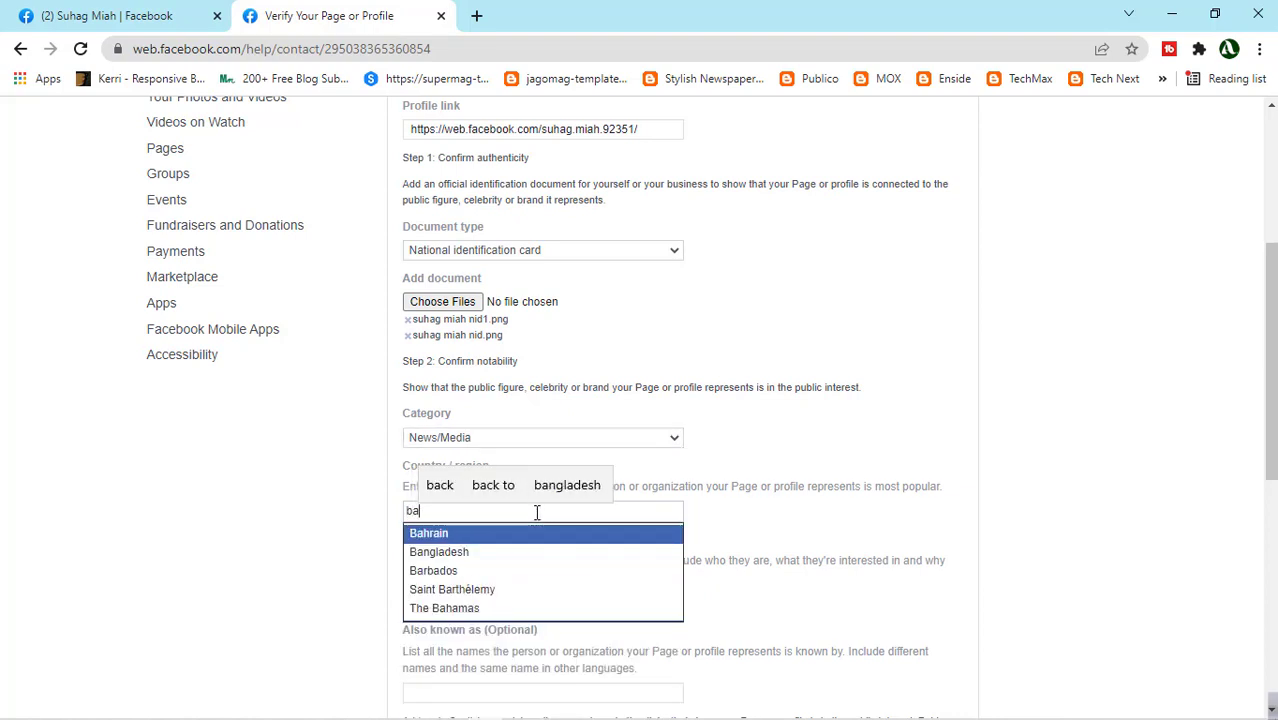
pyautogui.write('ng')
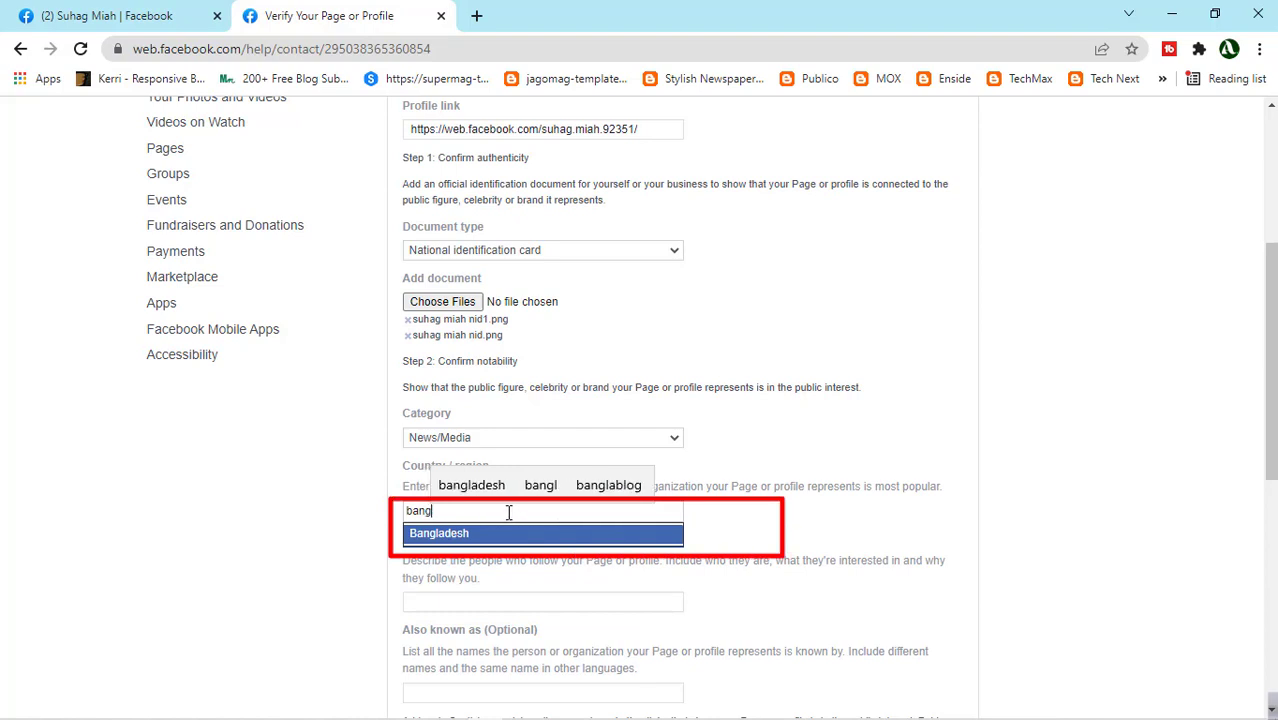
# - Select Bangladesh as the country and move to the Audience field
pyautogui.click(465, 535)
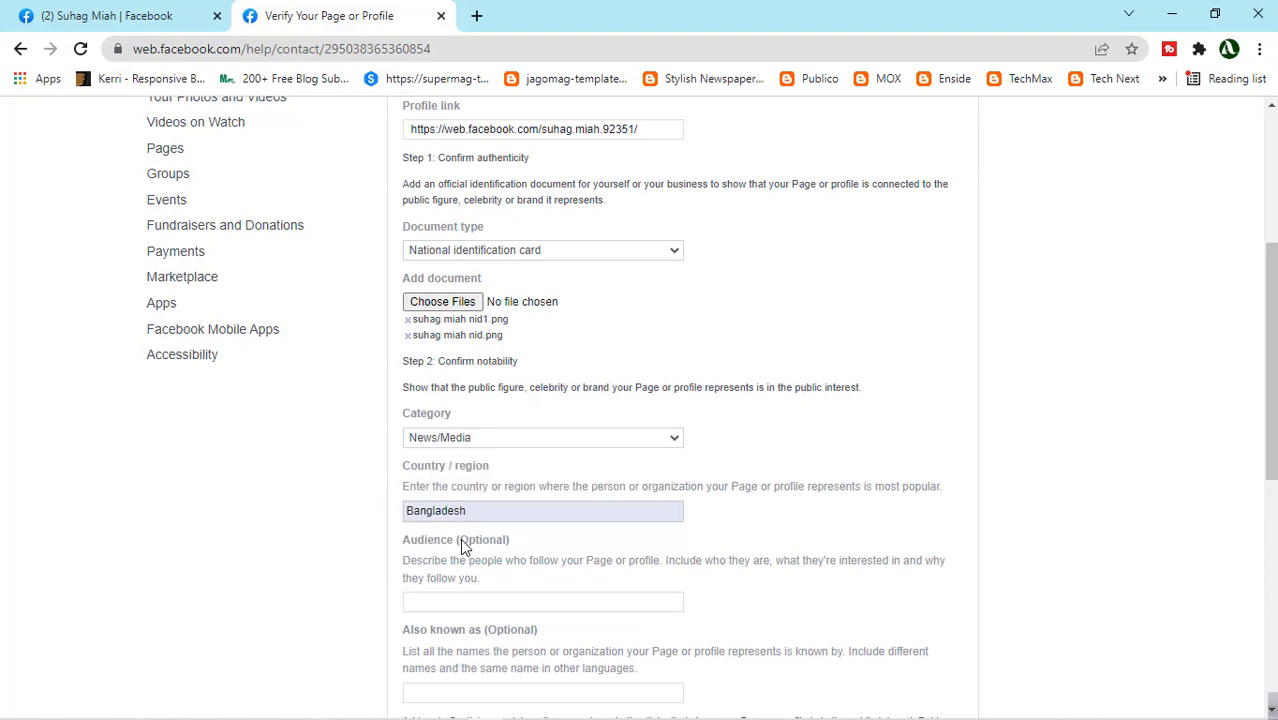
pyautogui.scroll(-1, 523, 508)
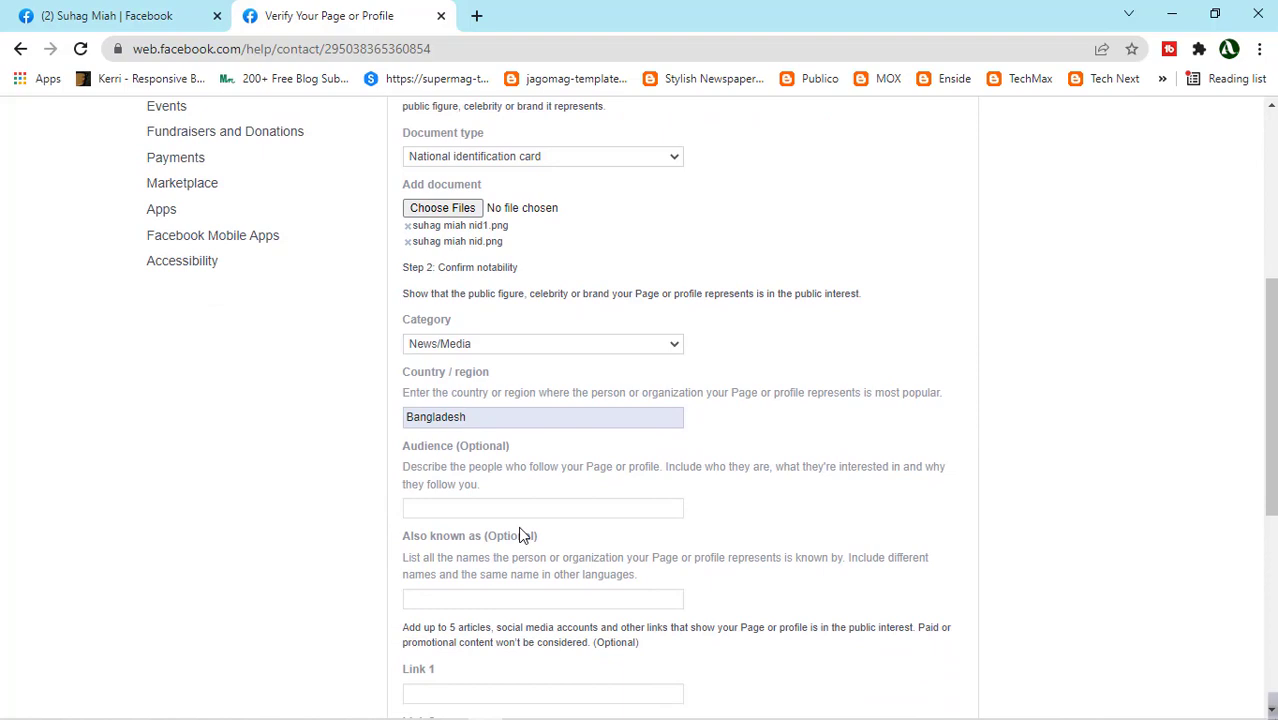
pyautogui.click(521, 509)
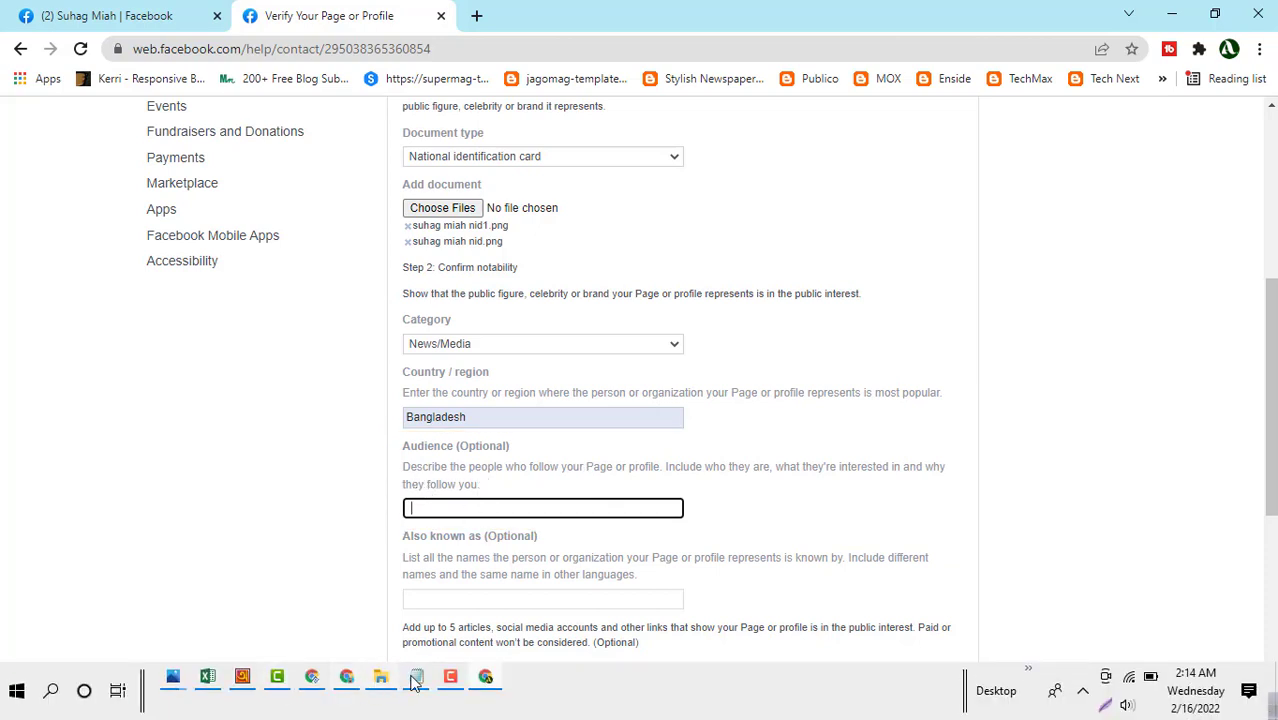
# - Copy the Lorem Ipsum text from the Notepad note and paste it into Audience
pyautogui.click(416, 677)
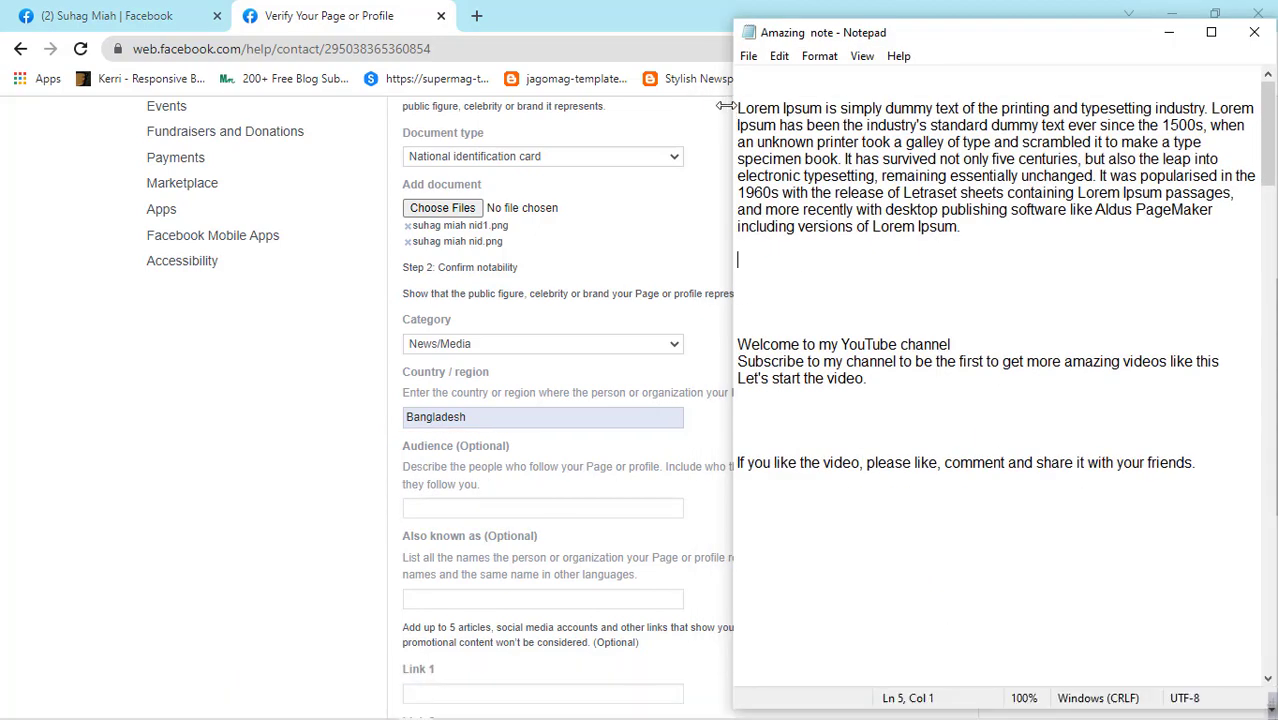
pyautogui.moveTo(737, 110); pyautogui.dragTo(1200, 150)
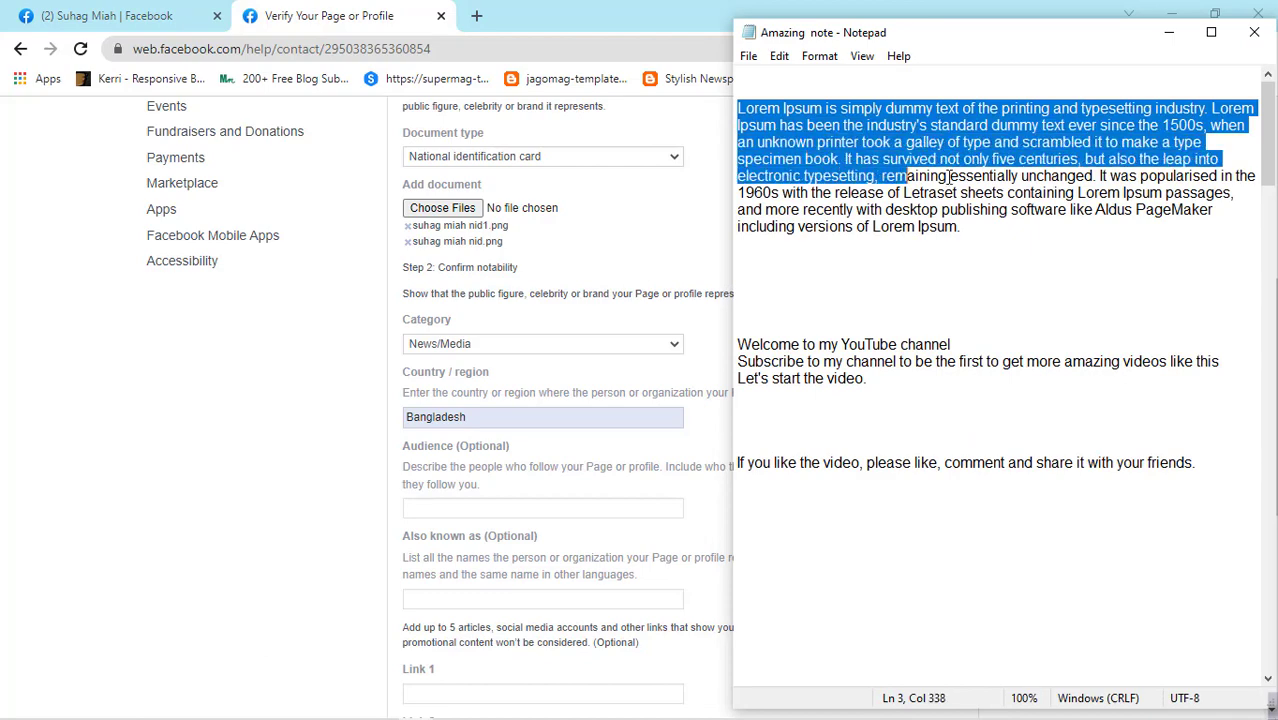
pyautogui.rightClick(1200, 150)
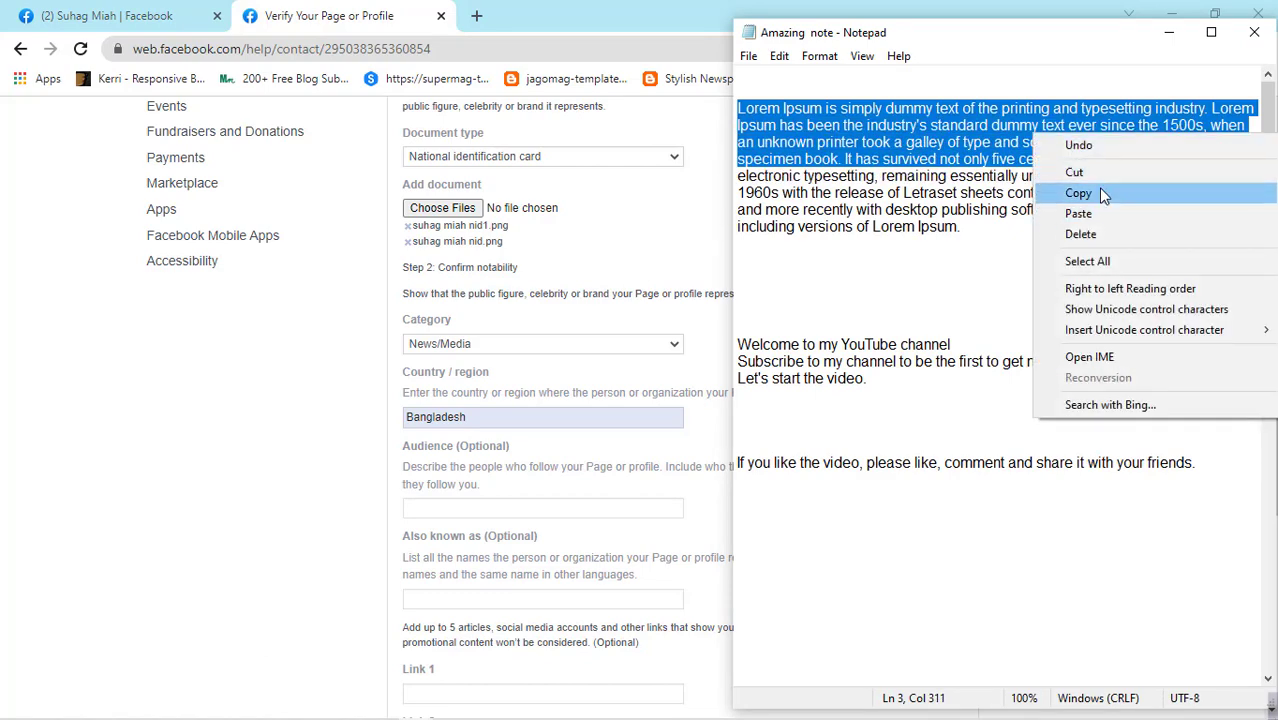
pyautogui.click(1098, 190)
pyautogui.click(519, 505)
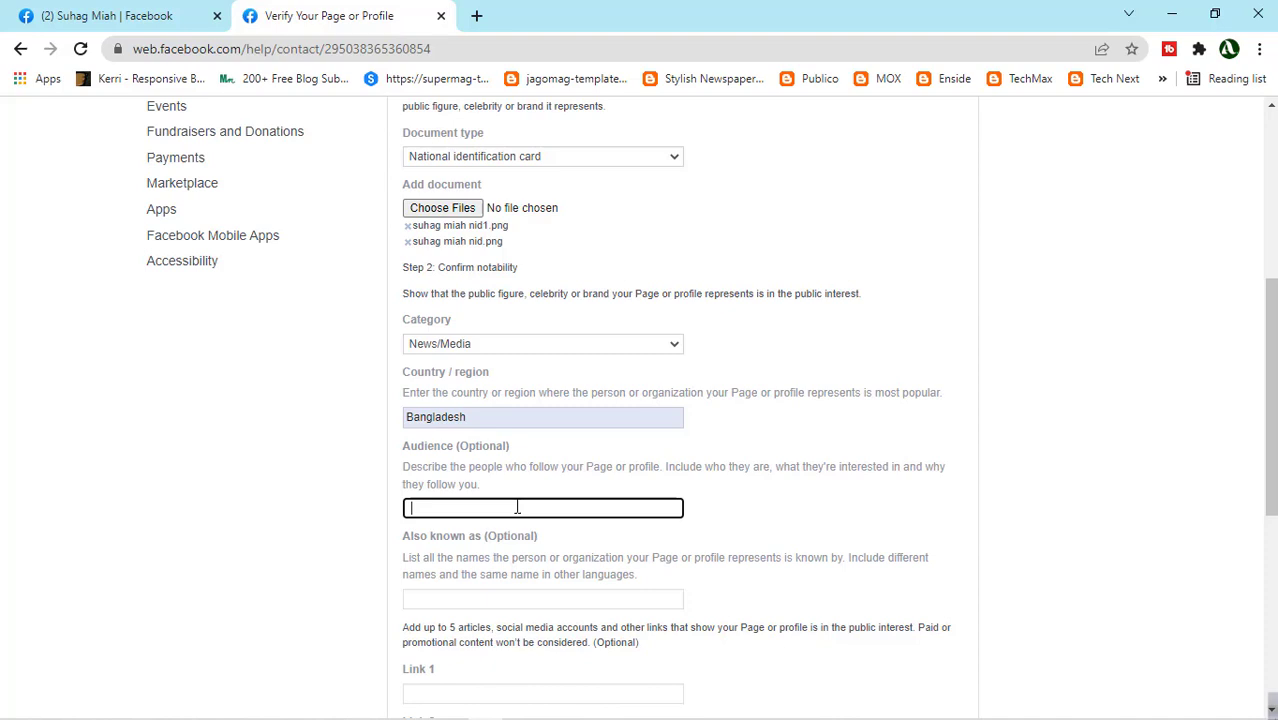
pyautogui.rightClick(519, 506)
pyautogui.click(567, 359)
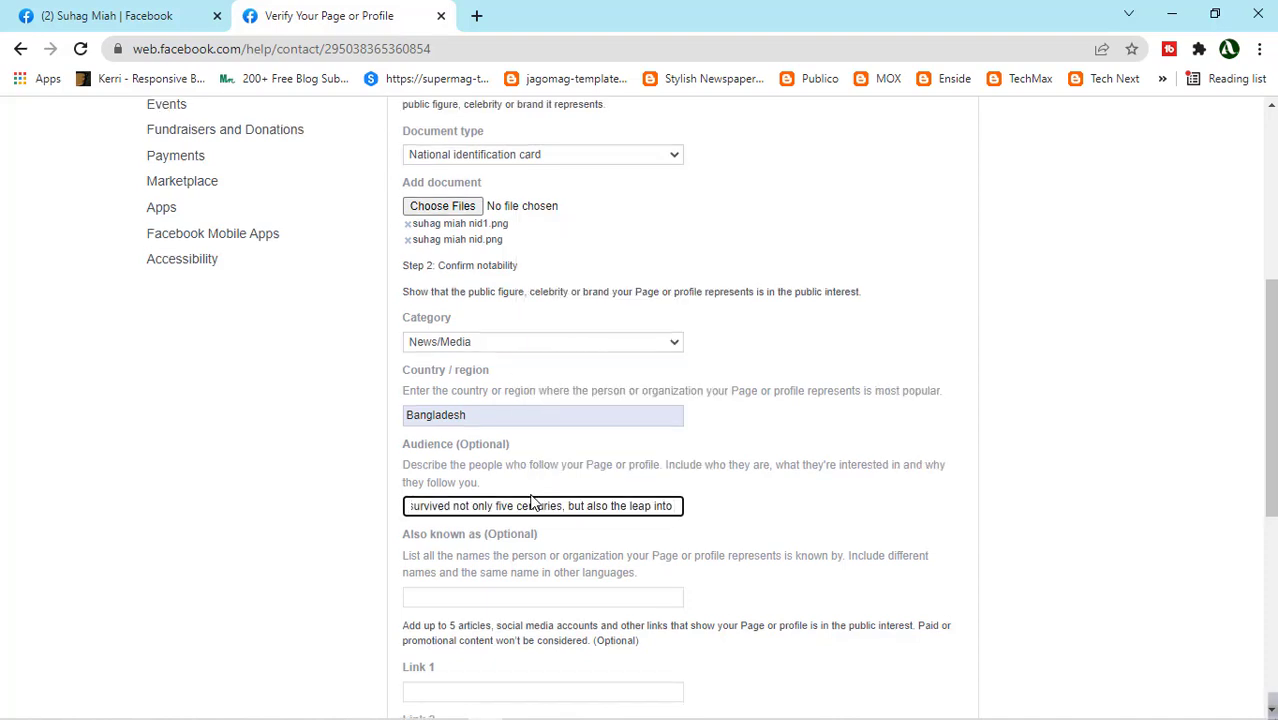
# - Paste the same Lorem Ipsum text into the Also known as field
pyautogui.scroll(-3, 540, 540)
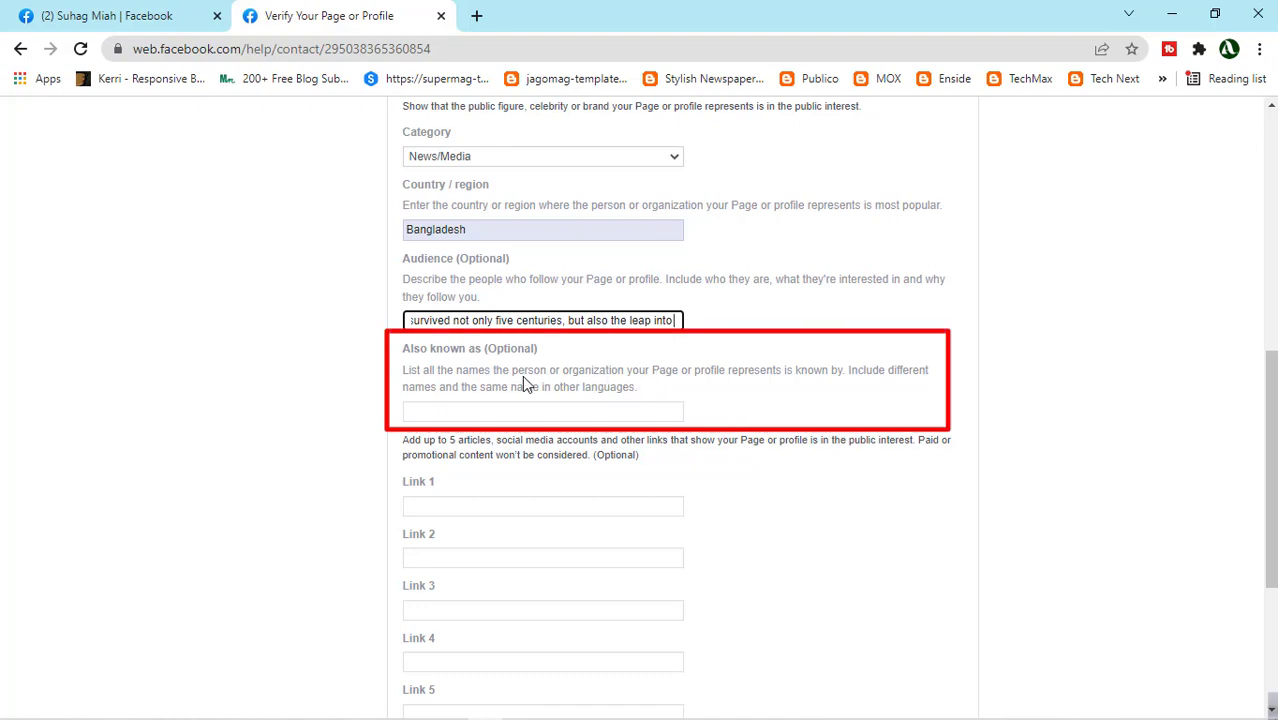
pyautogui.click(561, 415)
pyautogui.rightClick(561, 415)
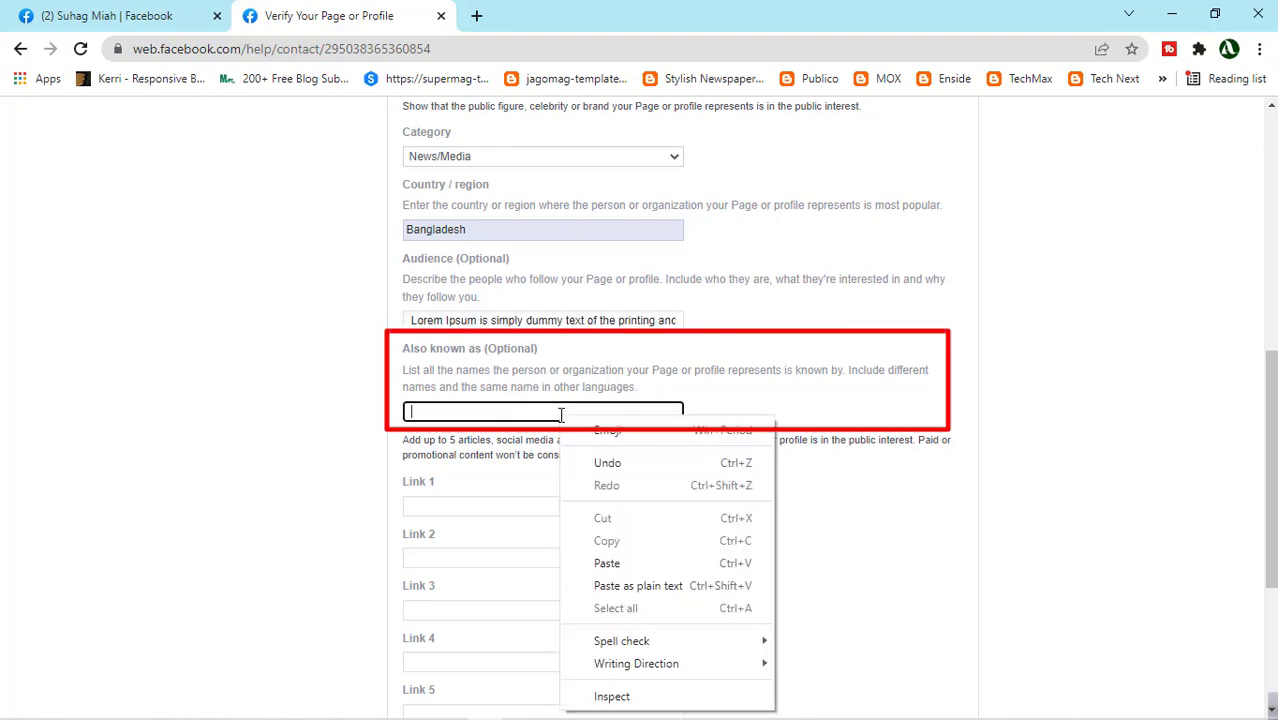
pyautogui.click(614, 560)
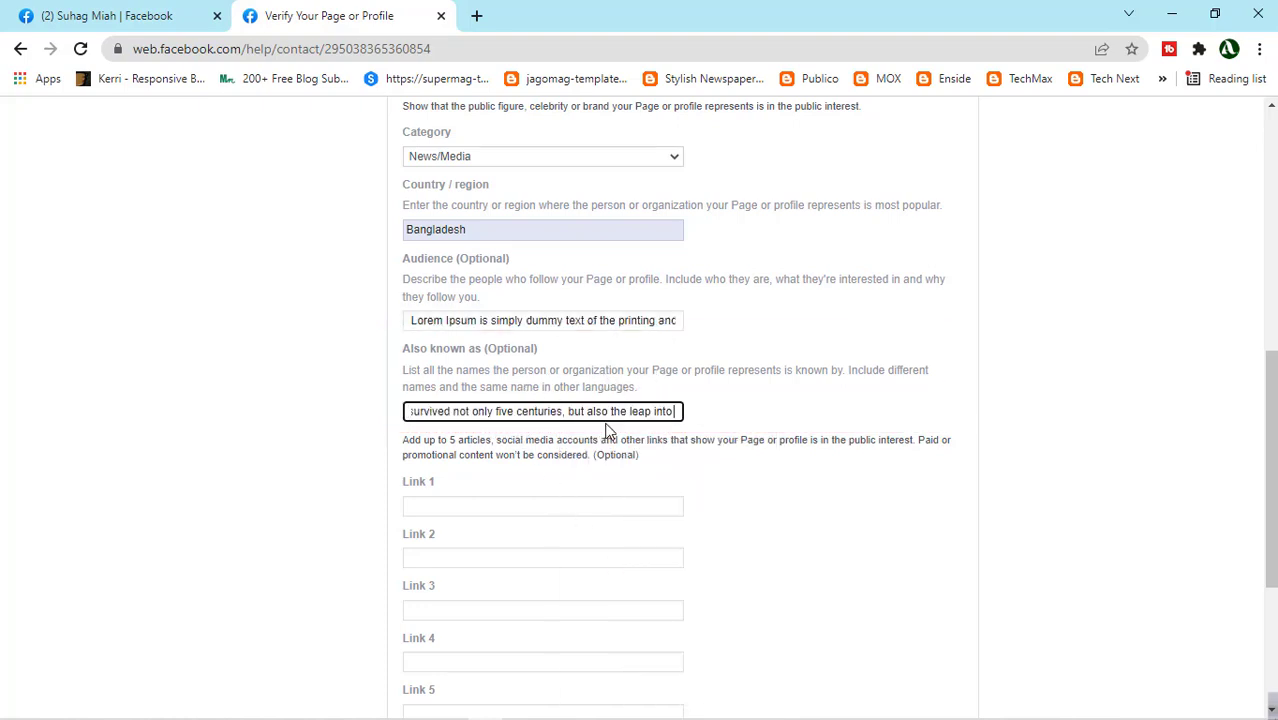
pyautogui.scroll(-2, 596, 494)
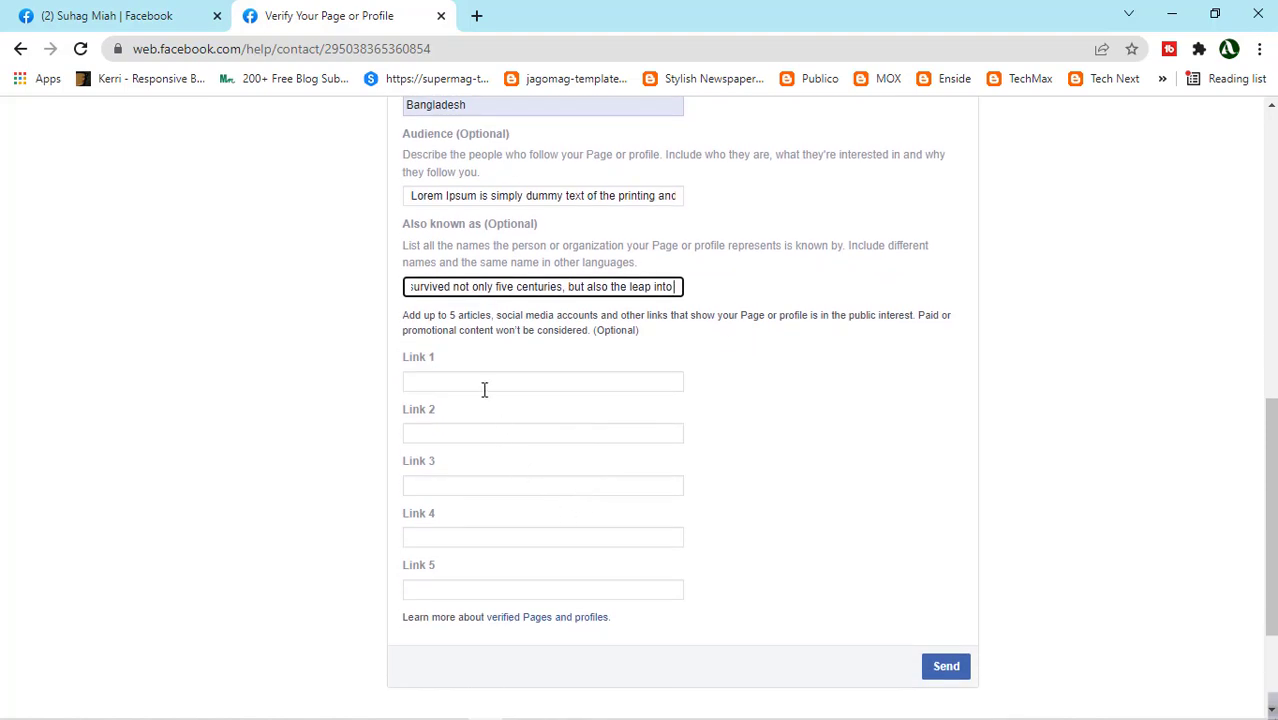
# - Copy the Instagram page address and paste it into Link 1
pyautogui.click(512, 382)
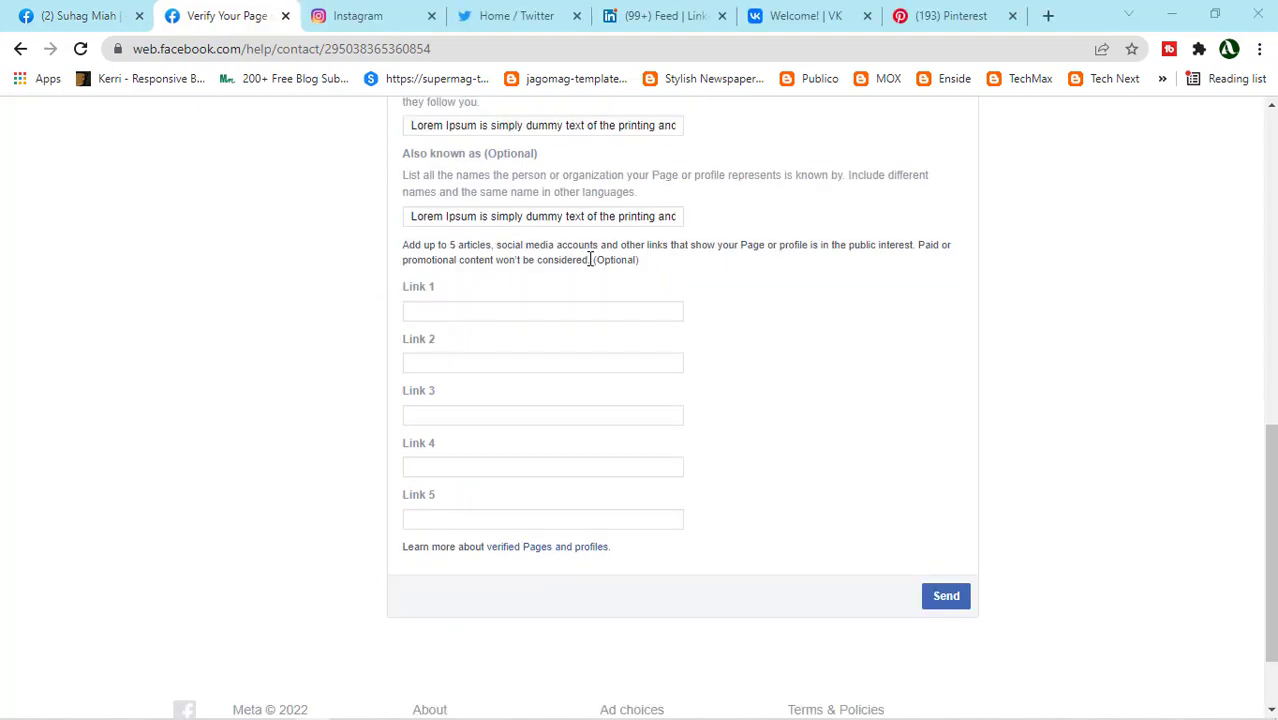
pyautogui.click(371, 16)
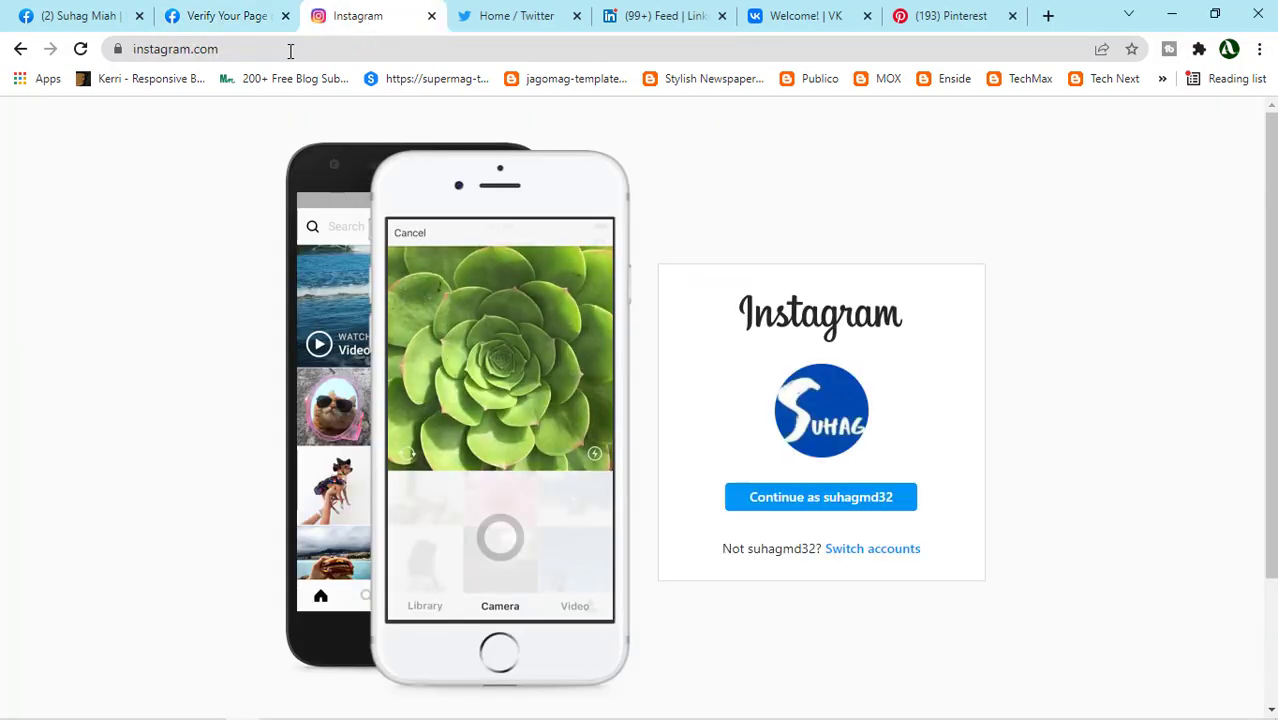
pyautogui.rightClick(147, 49)
pyautogui.click(193, 152)
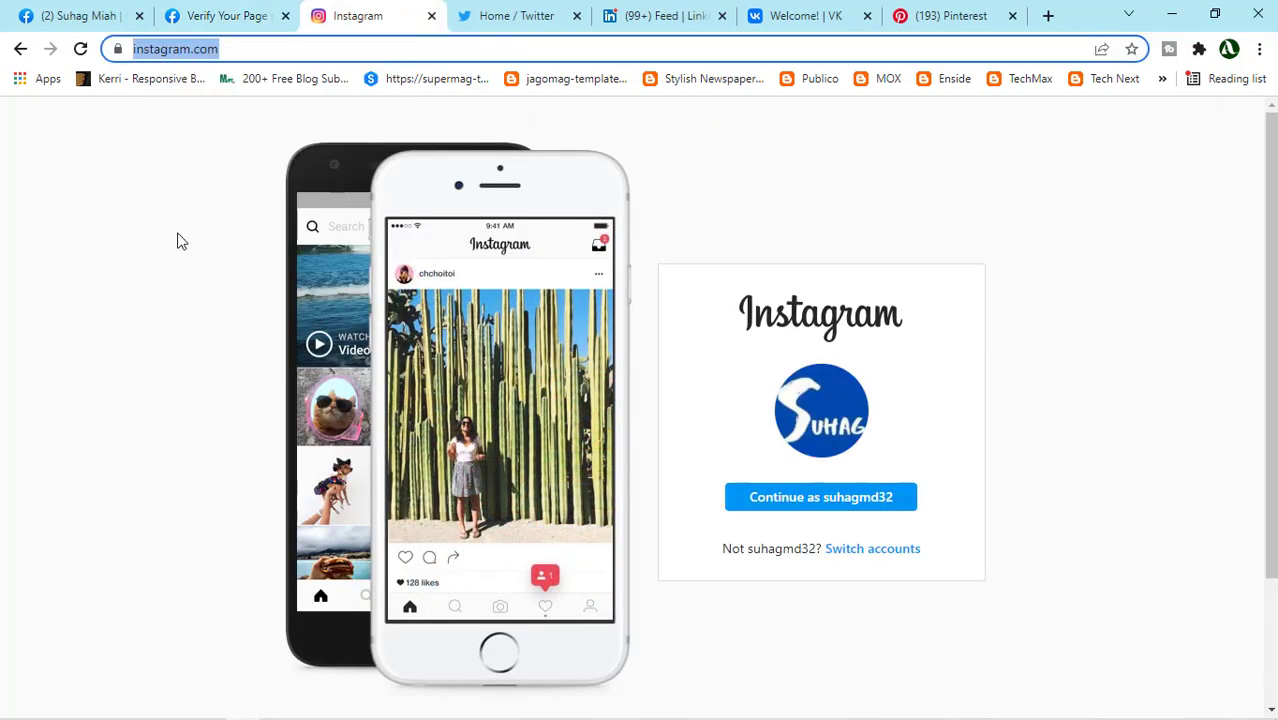
pyautogui.click(226, 16)
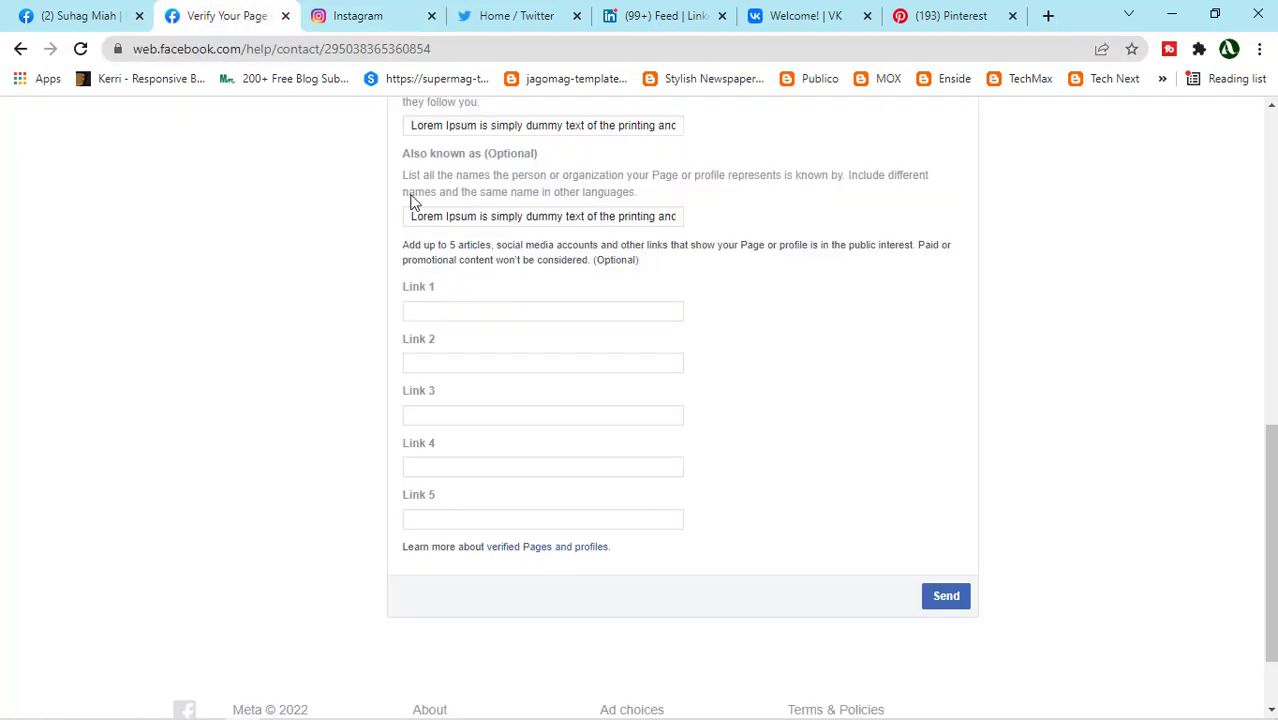
pyautogui.rightClick(503, 310)
pyautogui.click(567, 453)
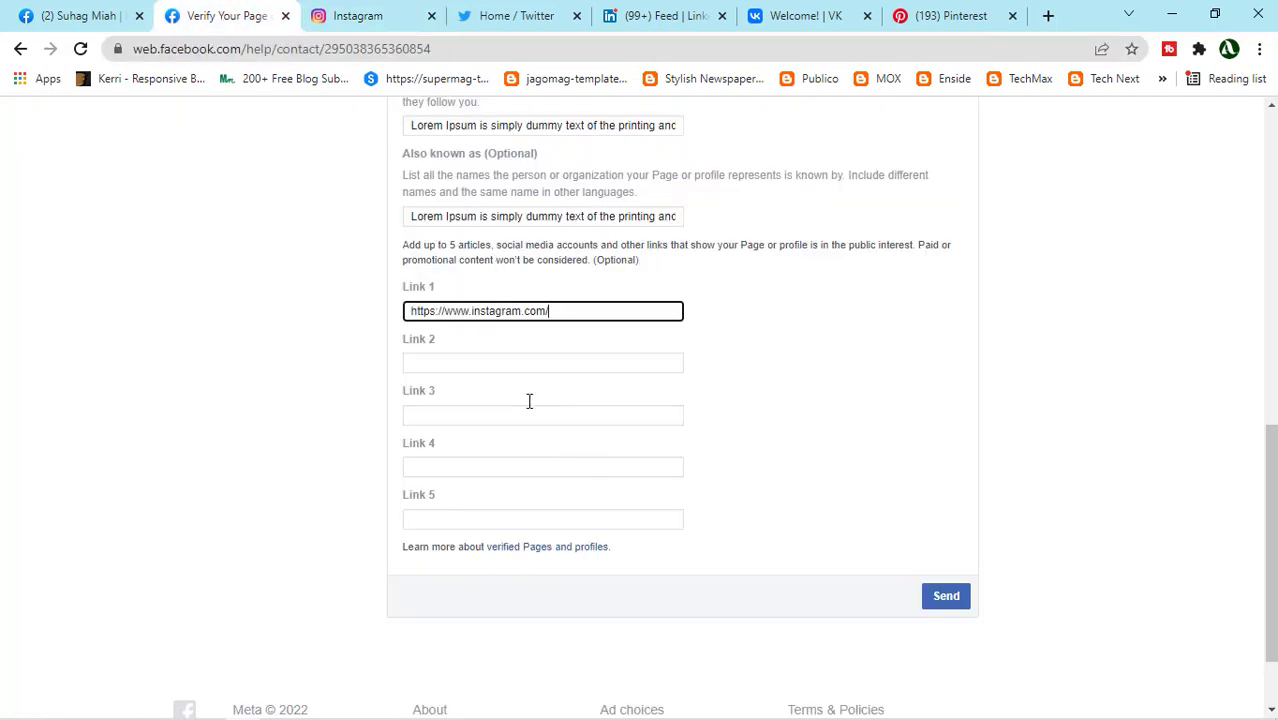
# - Copy the Twitter home address and paste it into Link 2
pyautogui.click(491, 14)
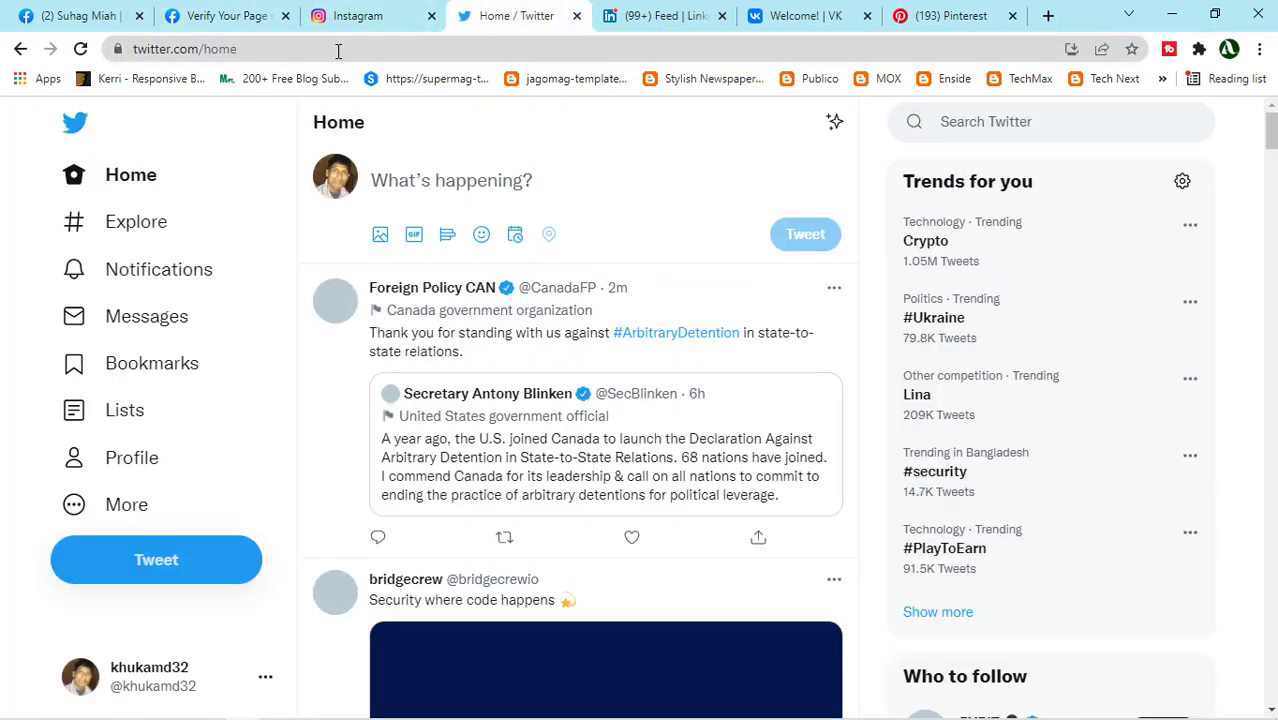
pyautogui.click(196, 50)
pyautogui.rightClick(196, 50)
pyautogui.click(243, 149)
pyautogui.click(229, 16)
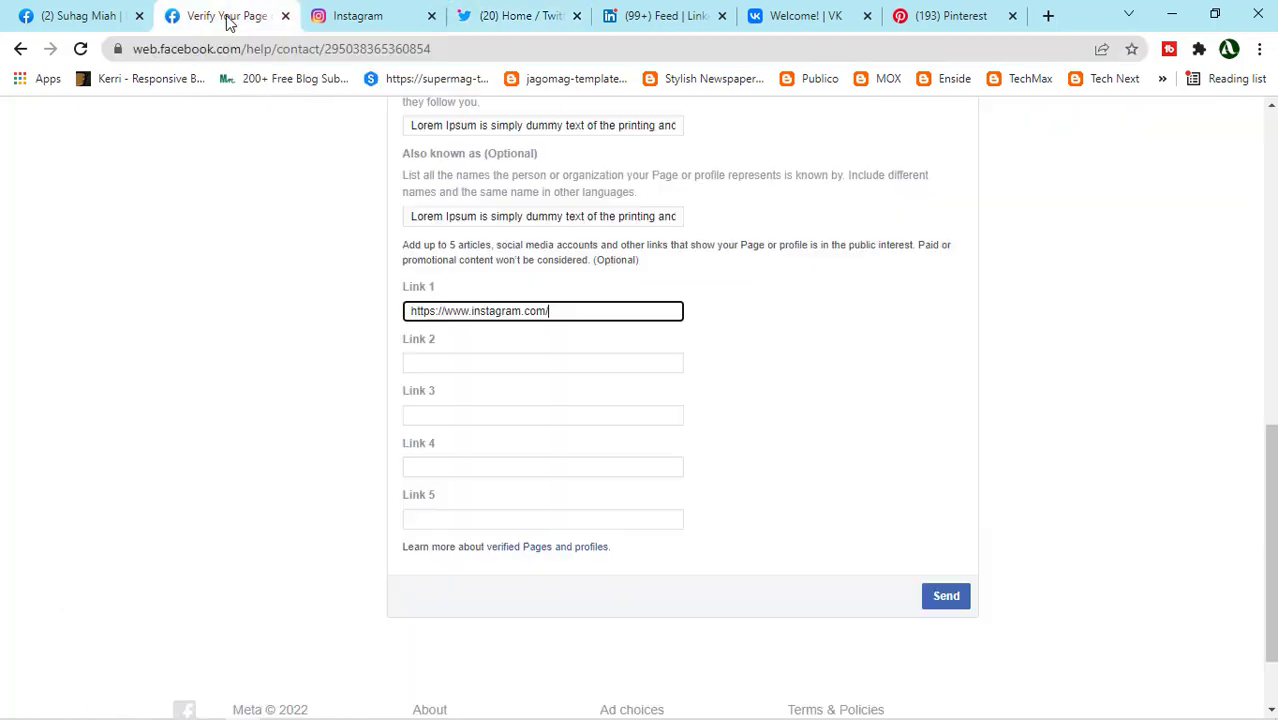
pyautogui.click(478, 360)
pyautogui.rightClick(491, 362)
pyautogui.click(545, 509)
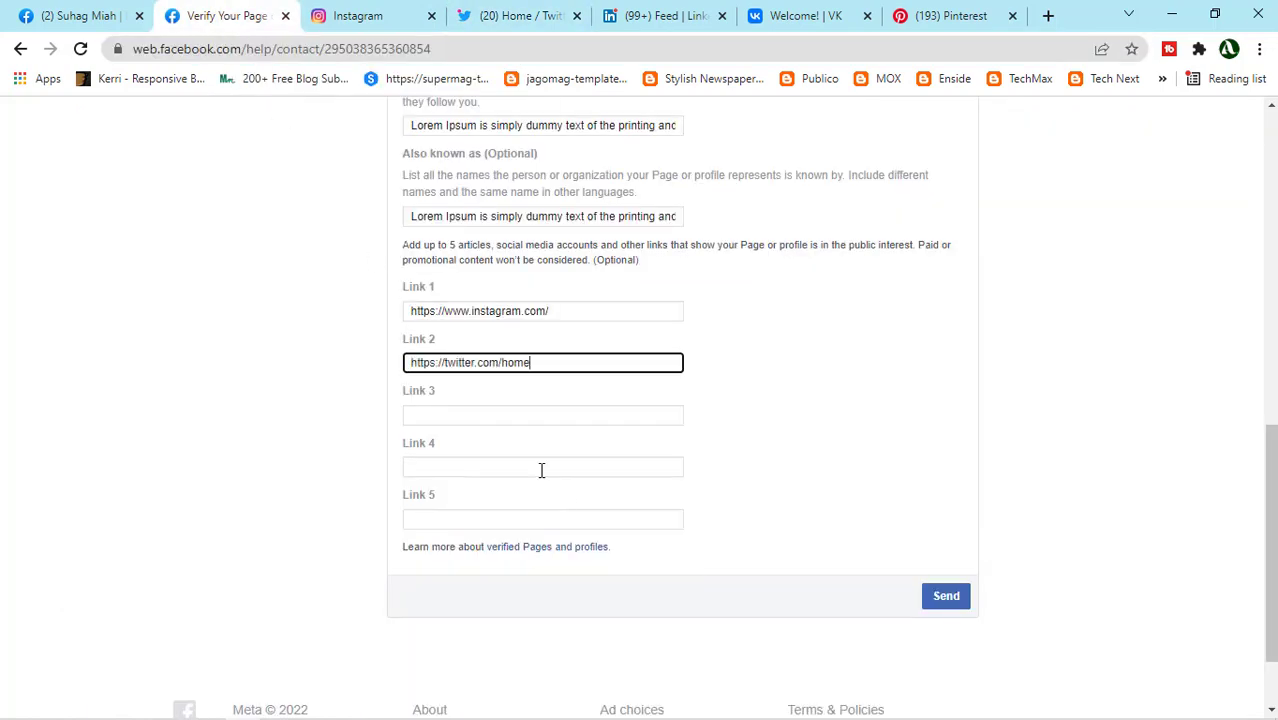
pyautogui.click(612, 44)
# - Copy the LinkedIn feed address and paste it into Link 3
pyautogui.click(622, 18)
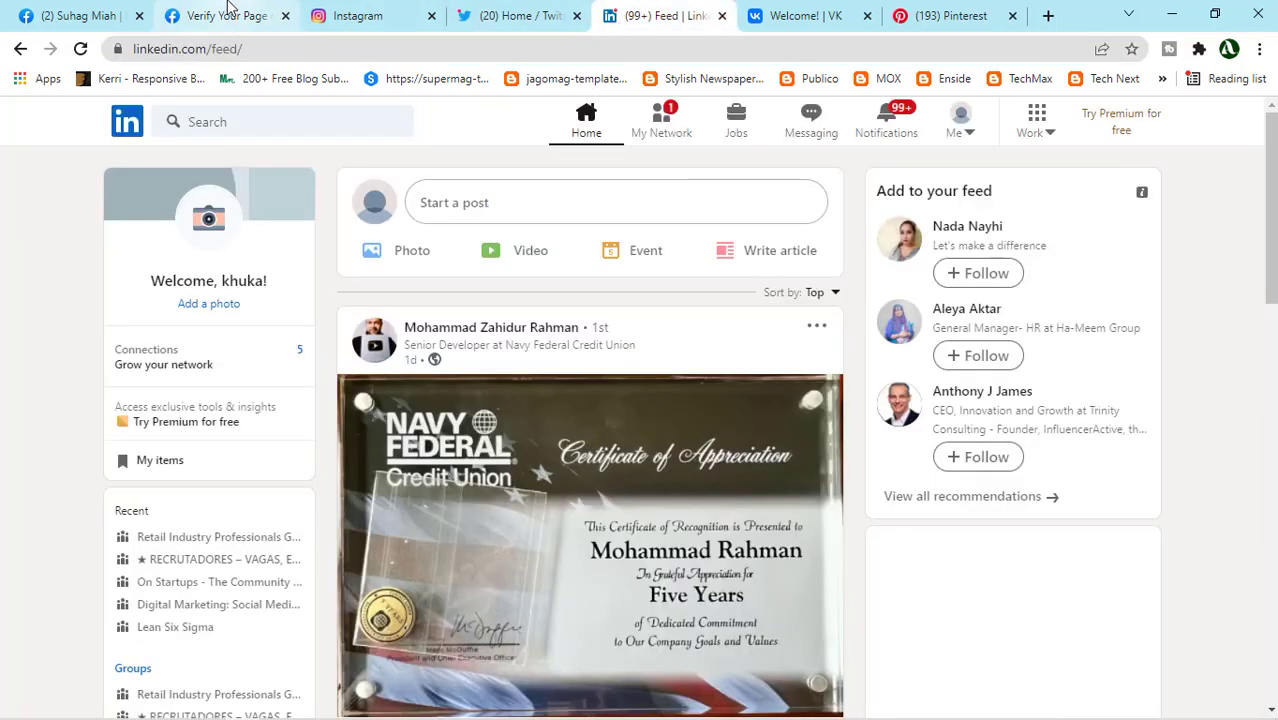
pyautogui.click(263, 157)
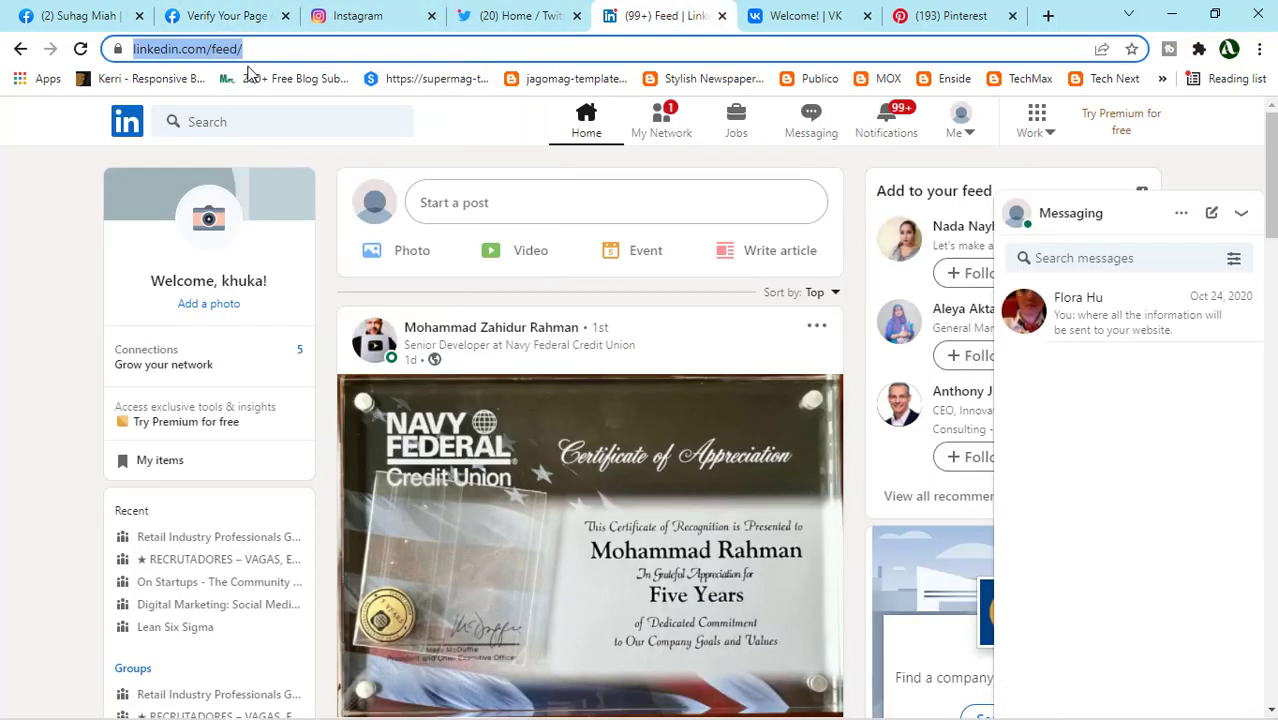
pyautogui.click(232, 17)
pyautogui.click(477, 419)
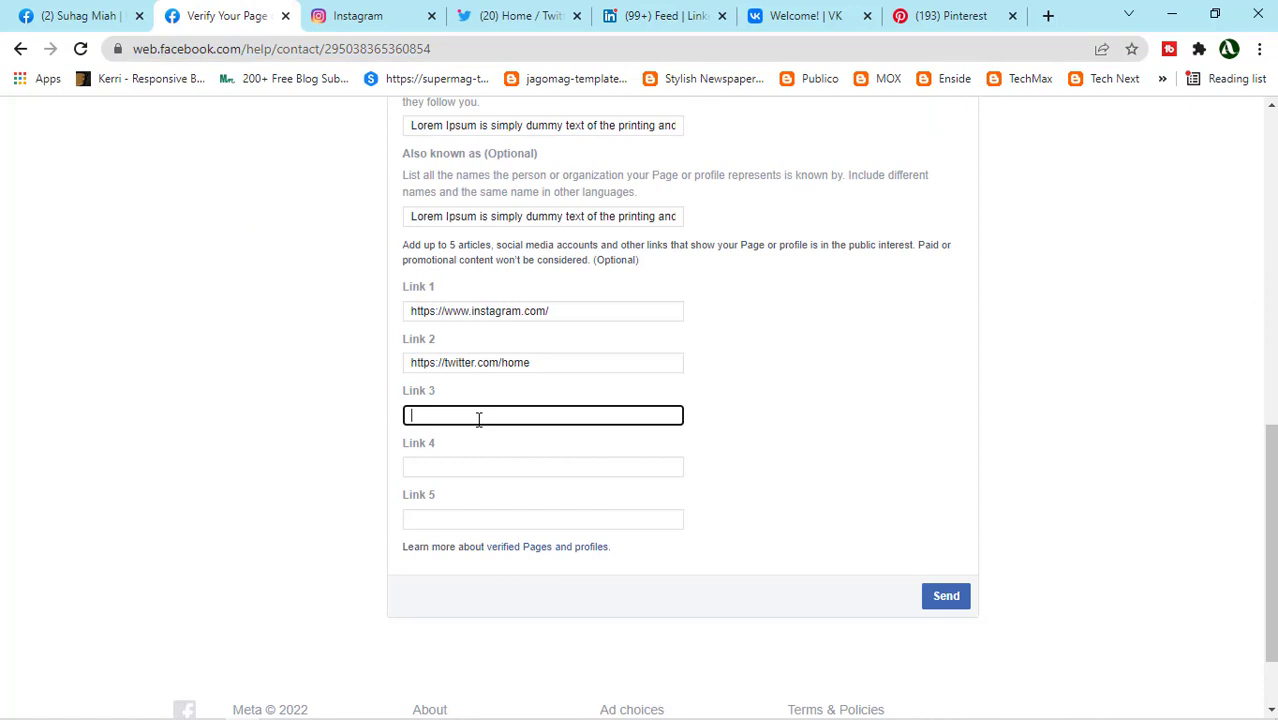
pyautogui.rightClick(477, 420)
pyautogui.click(544, 566)
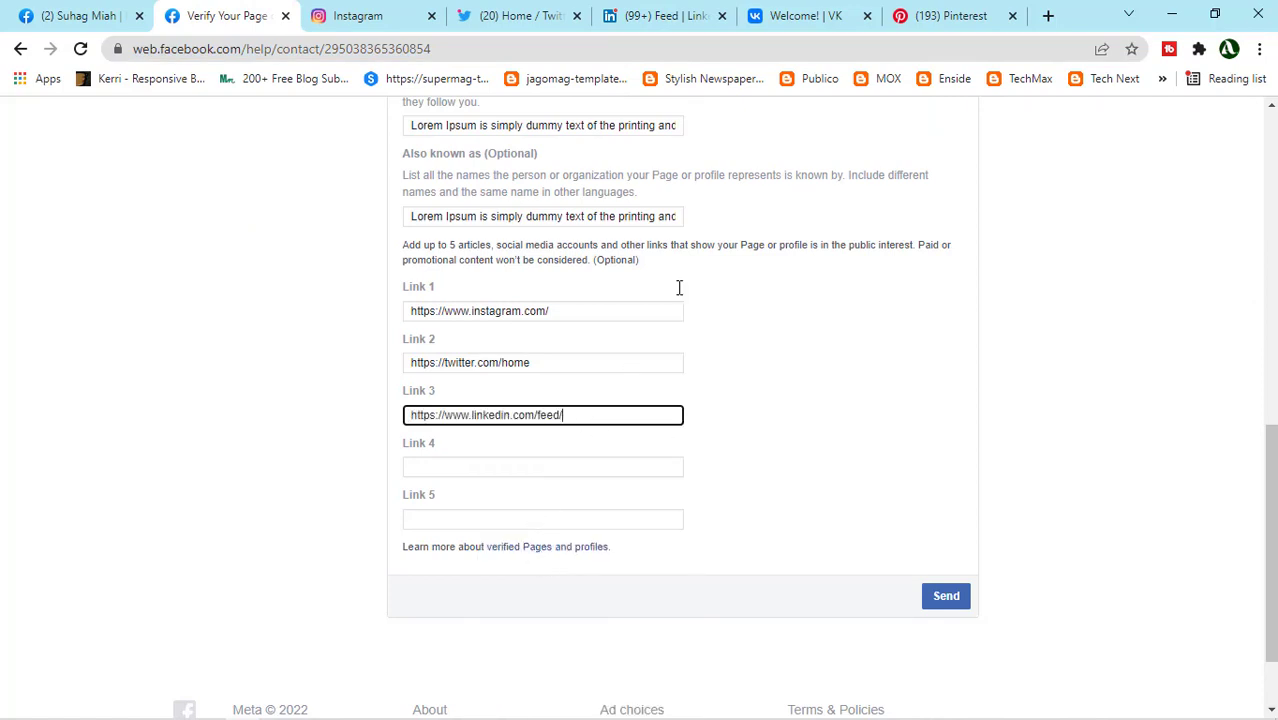
# - Copy the VK page address and paste it into Link 4
pyautogui.click(829, 12)
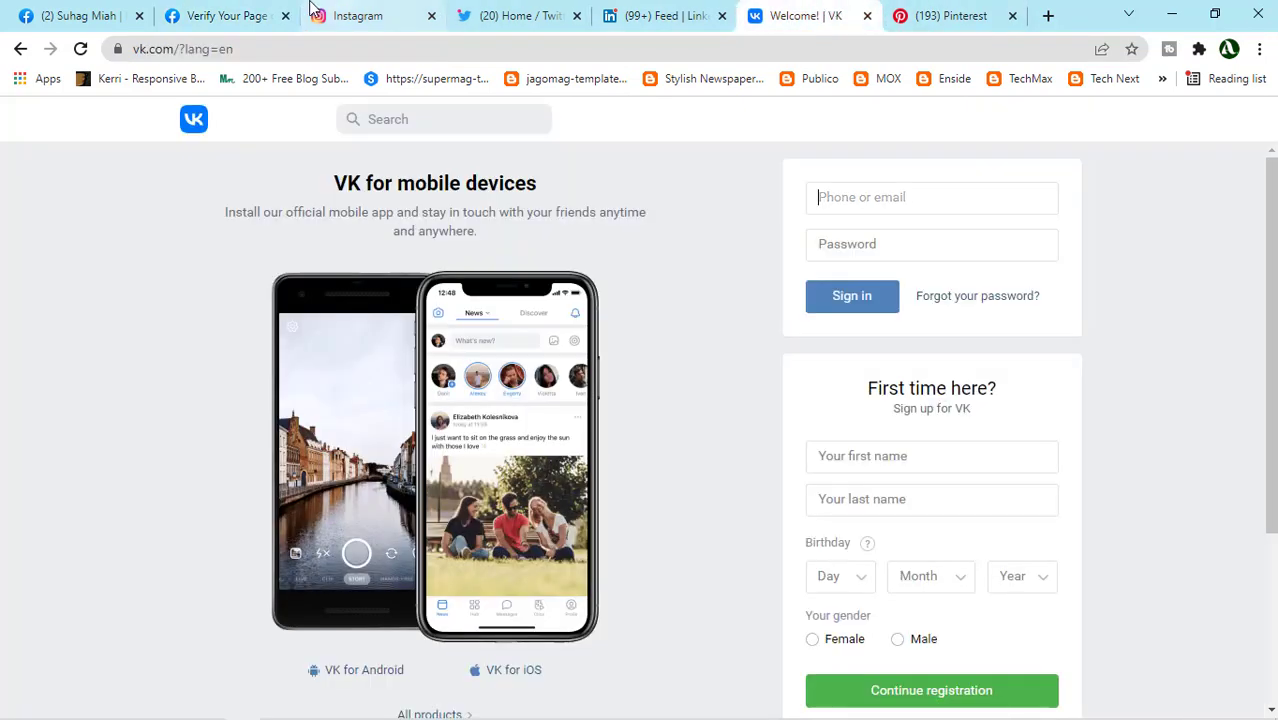
pyautogui.click(200, 48)
pyautogui.rightClick(212, 52)
pyautogui.press('Escape')
pyautogui.rightClick(210, 52)
pyautogui.click(250, 148)
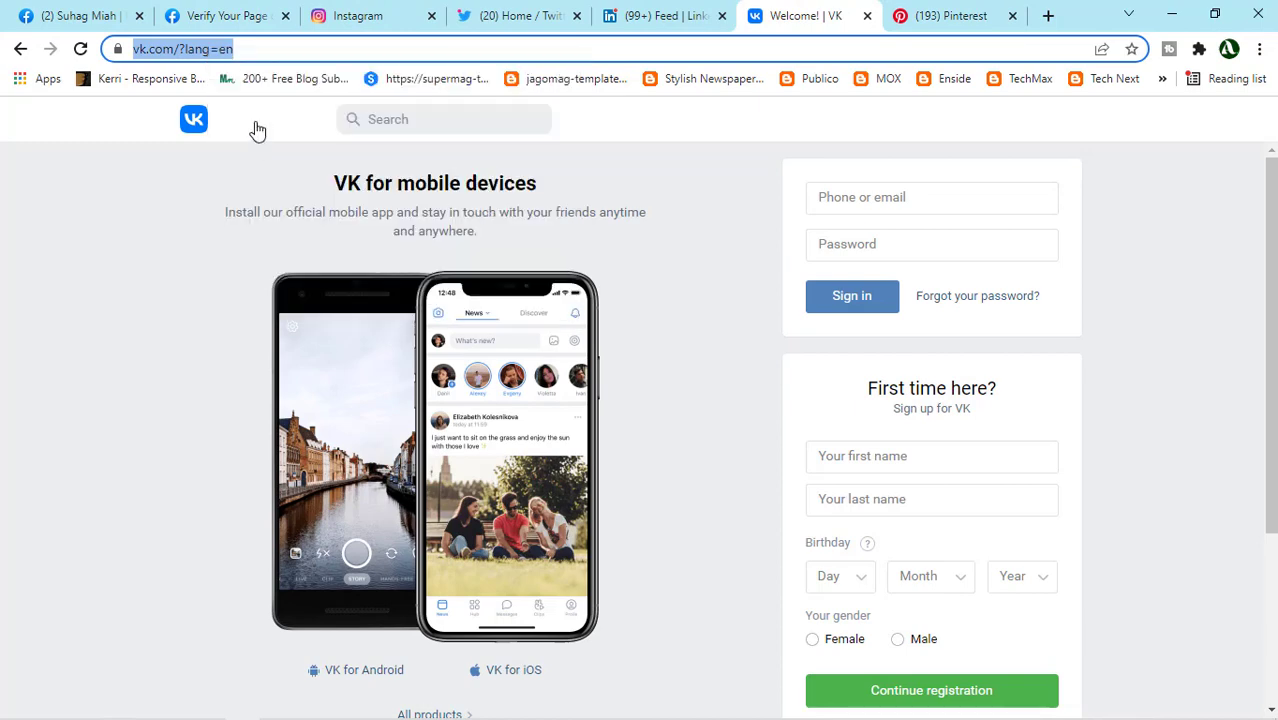
pyautogui.click(257, 15)
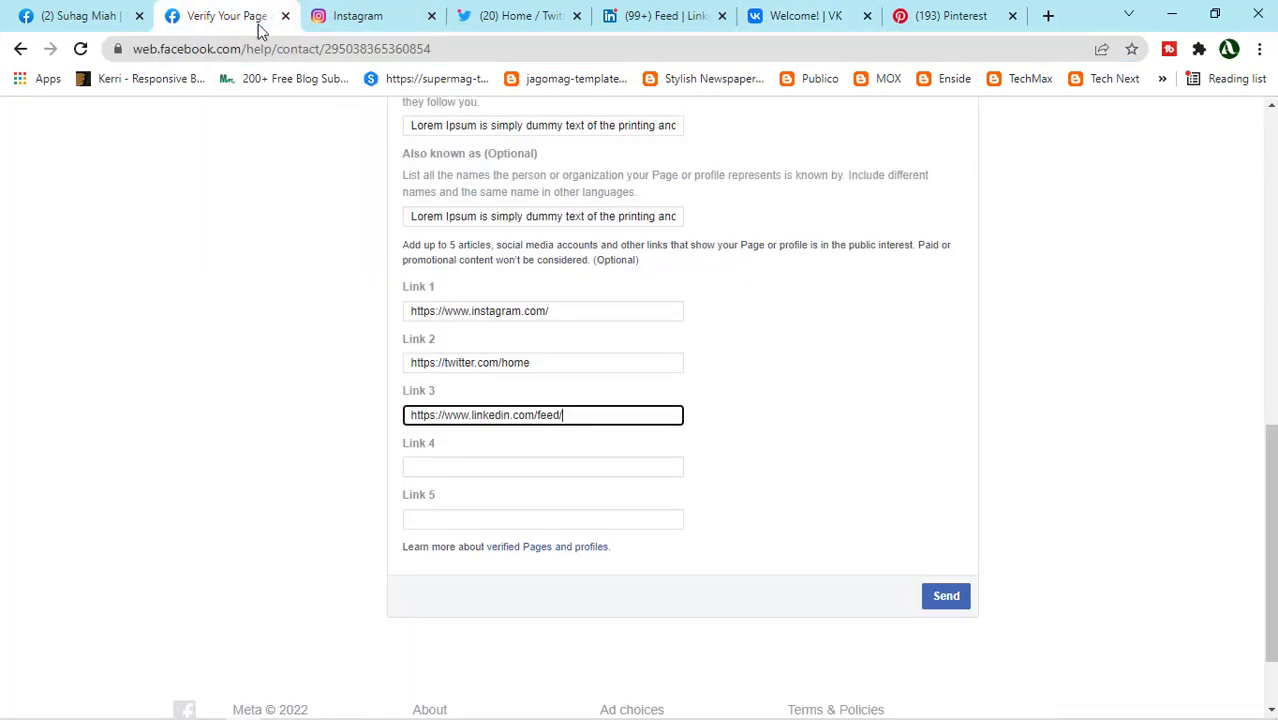
pyautogui.click(499, 465)
pyautogui.rightClick(499, 465)
pyautogui.click(540, 317)
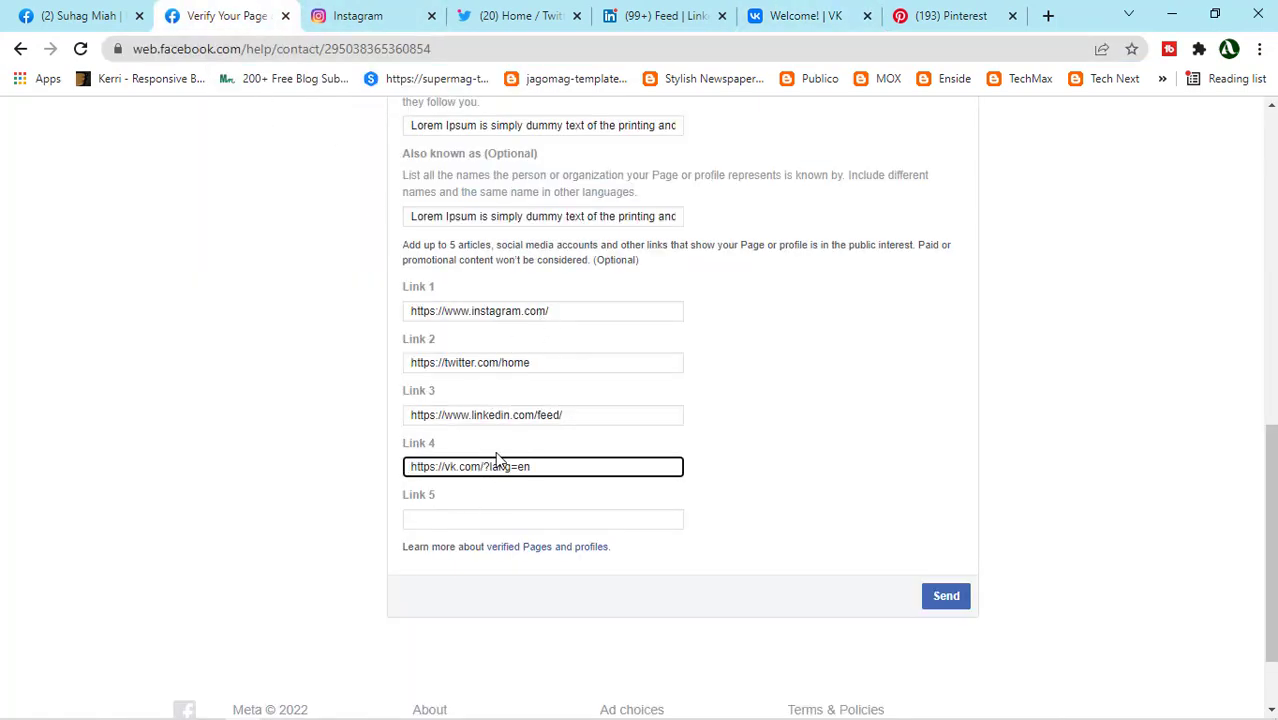
# - Copy the Pinterest page address and paste it into Link 5
pyautogui.click(930, 10)
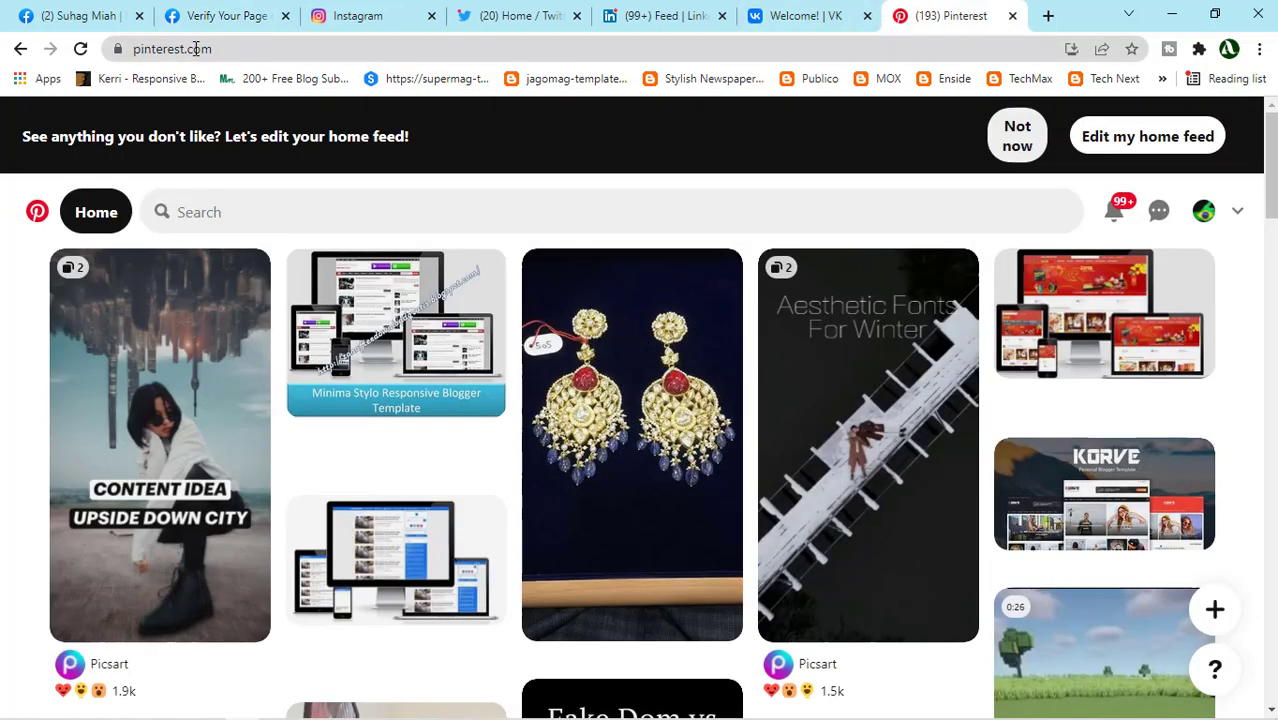
pyautogui.click(196, 49)
pyautogui.rightClick(196, 49)
pyautogui.press('Escape')
pyautogui.click(222, 20)
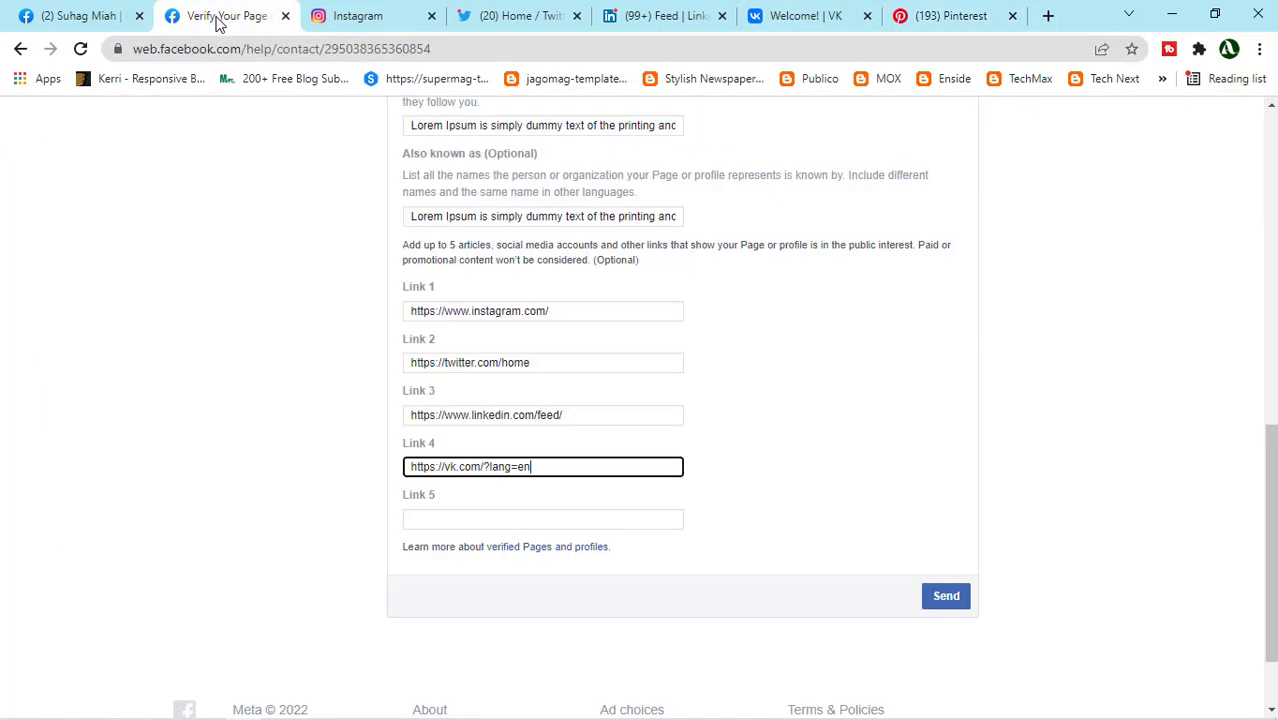
pyautogui.rightClick(423, 514)
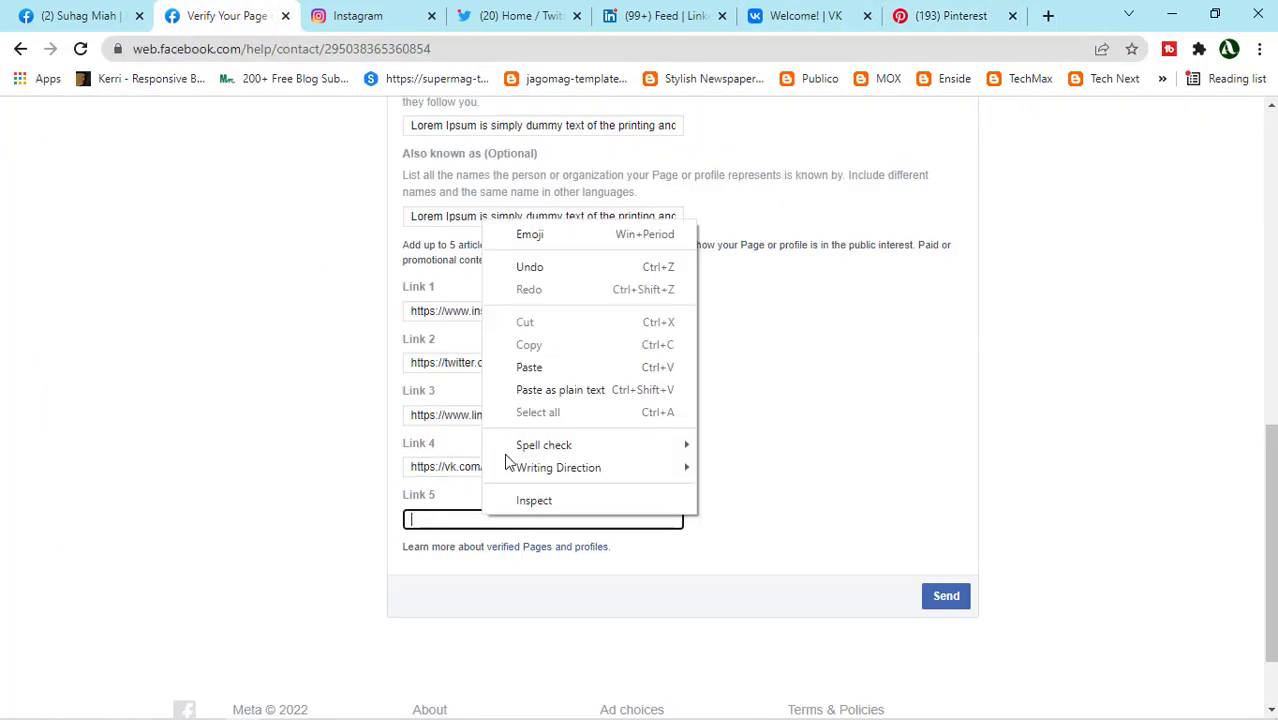
pyautogui.click(518, 372)
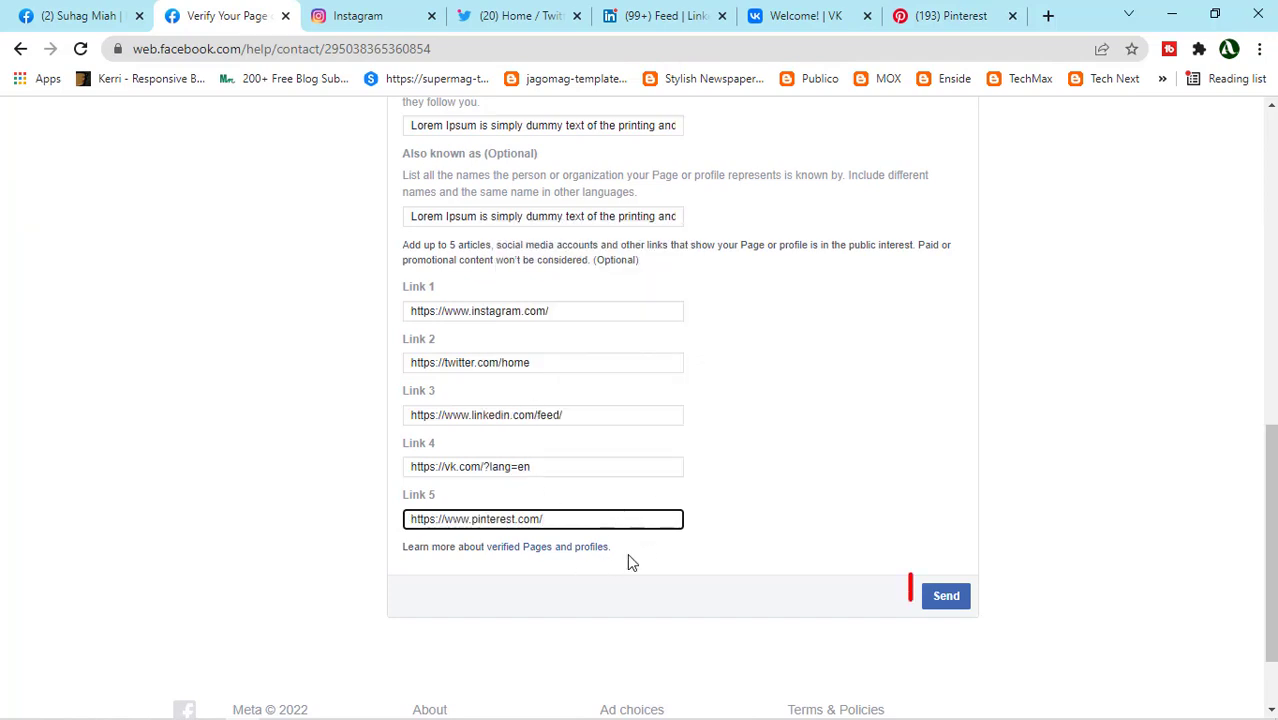
# - Send the verification request and scroll through the Support Inbox message to check the five links
pyautogui.click(939, 599)
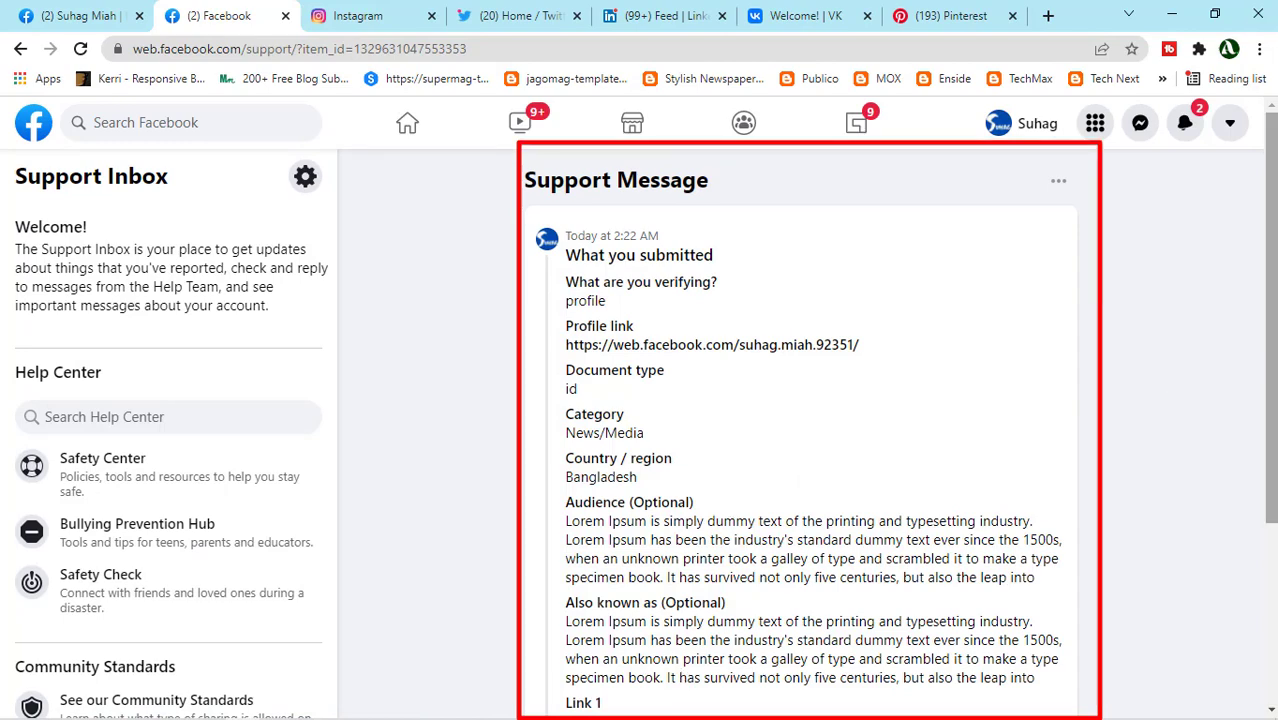
pyautogui.scroll(-2, 800, 430)
pyautogui.scroll(-2, 800, 430)
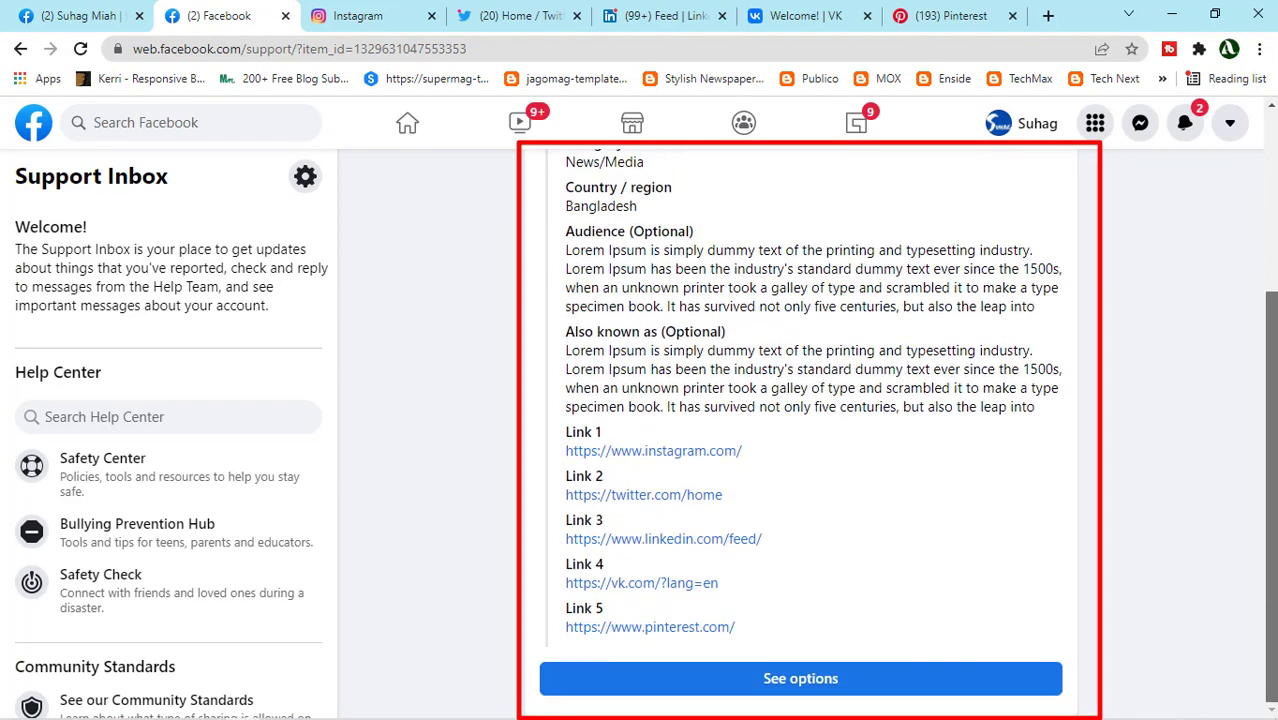
pyautogui.scroll(2, 795, 174)
pyautogui.scroll(2, 795, 174)
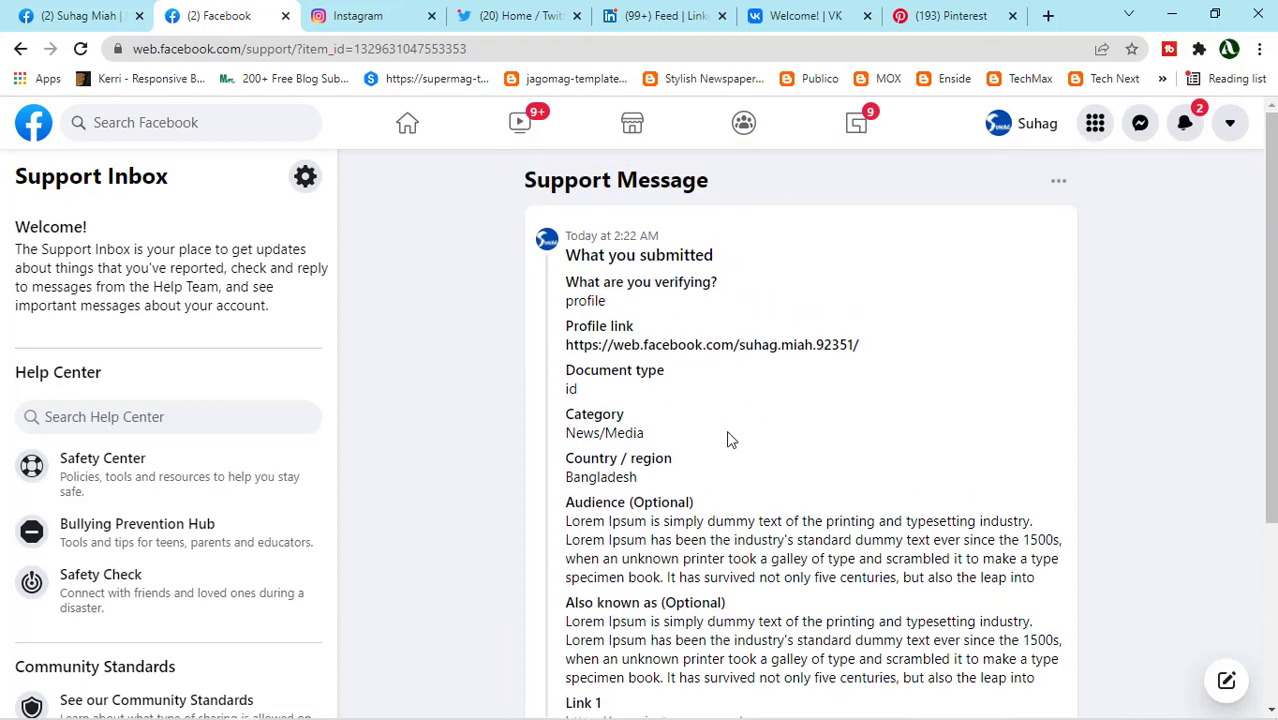
pyautogui.click(1171, 14)
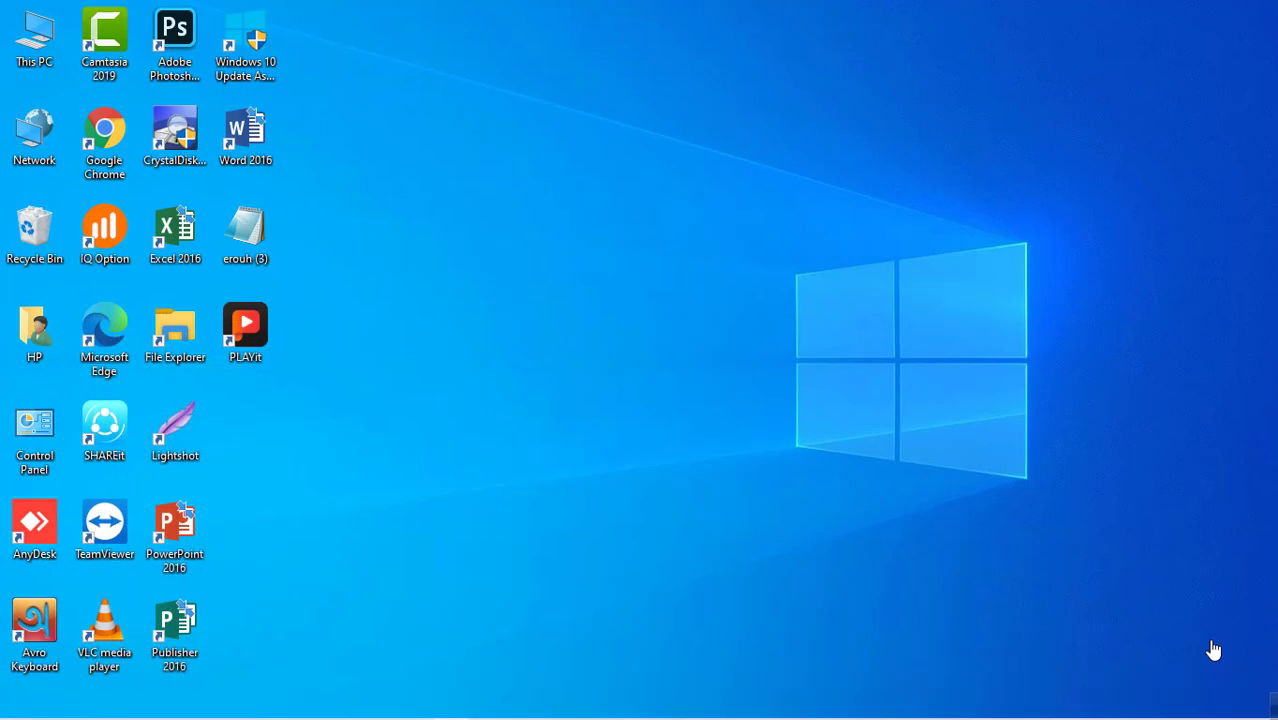